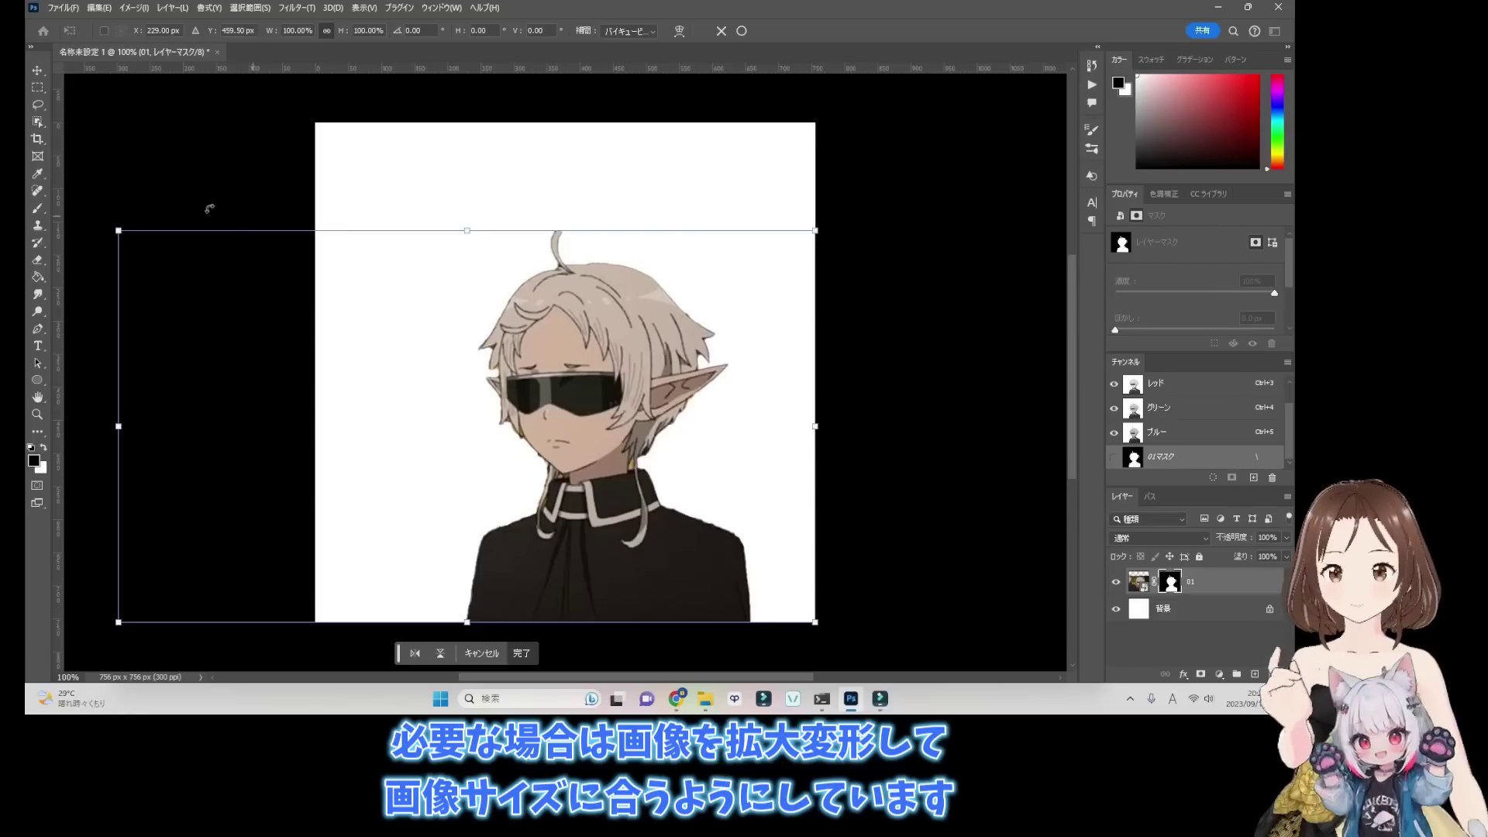
Step: Scale the masked character layer 01 to suit the canvas size and shift it to the right
left_click_drag(118, 230, 186, 184)
left_click_drag(628, 434, 700, 434)
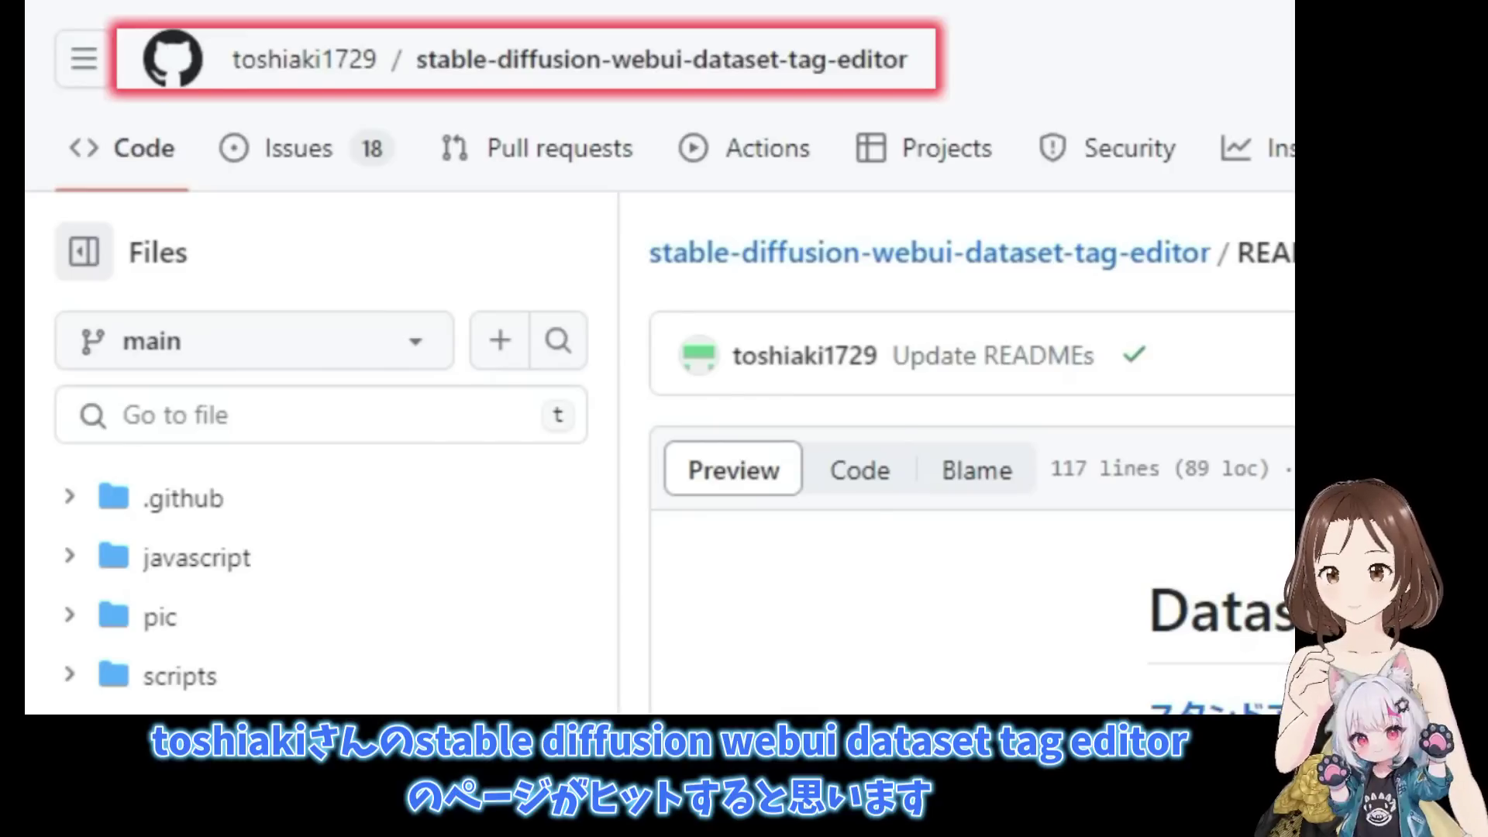
Step: In the browser, open the standalone version's GitHub repository from the Dataset Tag Editor Japanese README and copy its HTTPS clone URL
scroll(853, 465, "down", 5)
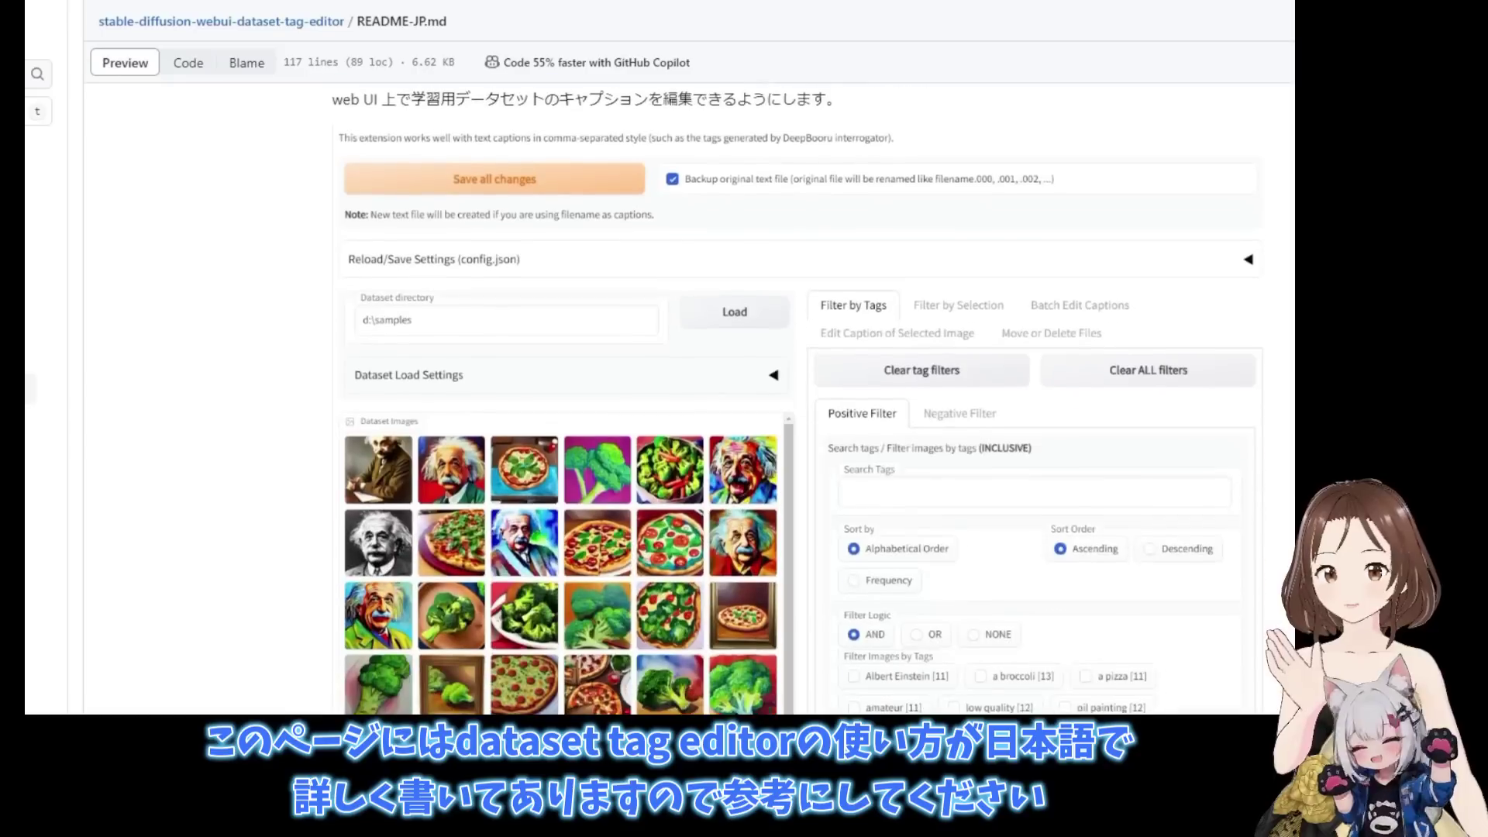
scroll(799, 400, "down", 7)
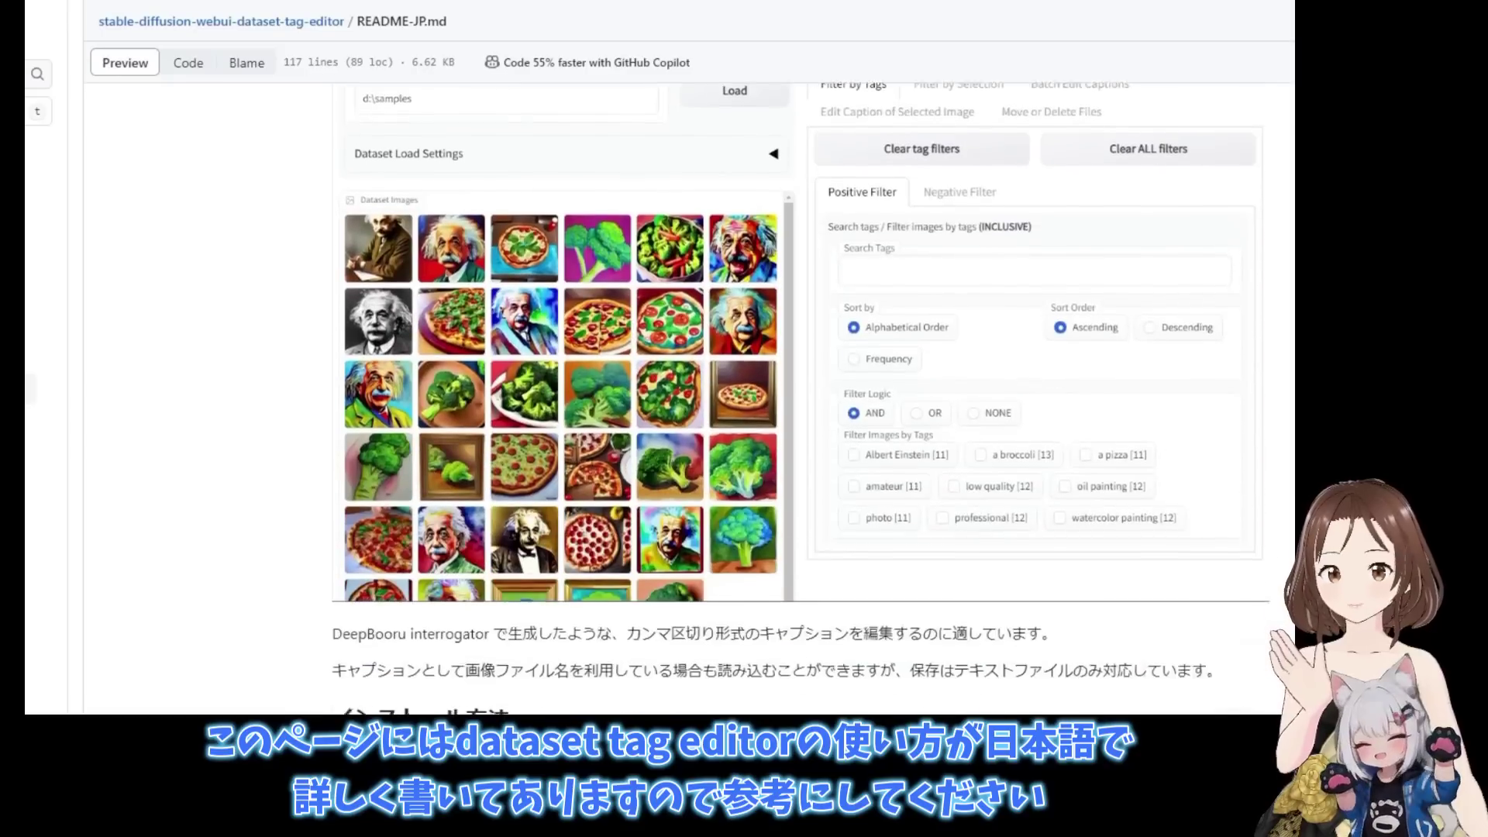
scroll(798, 400, "down", 10)
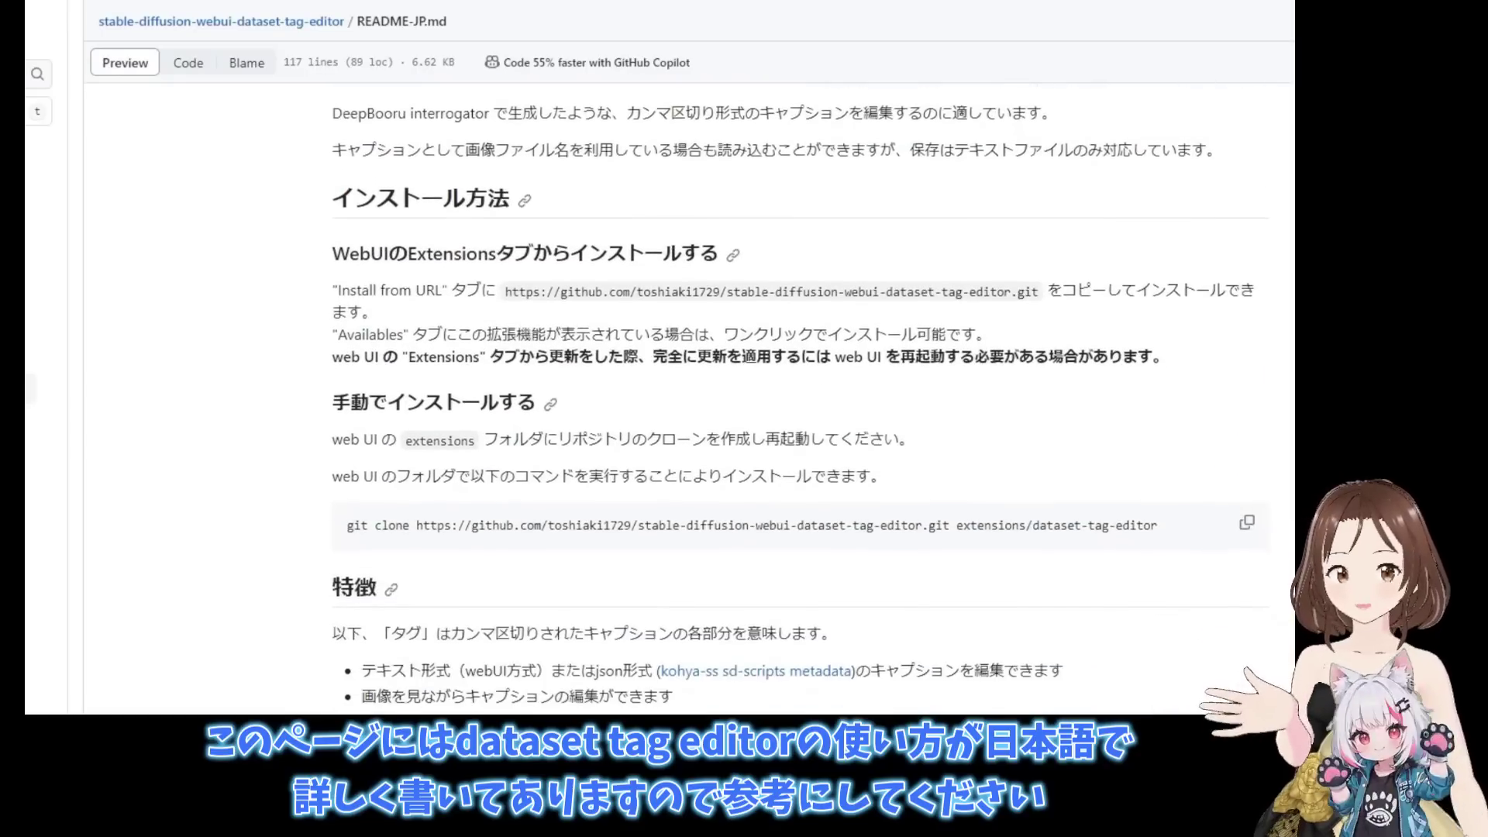
scroll(798, 399, "down", 15)
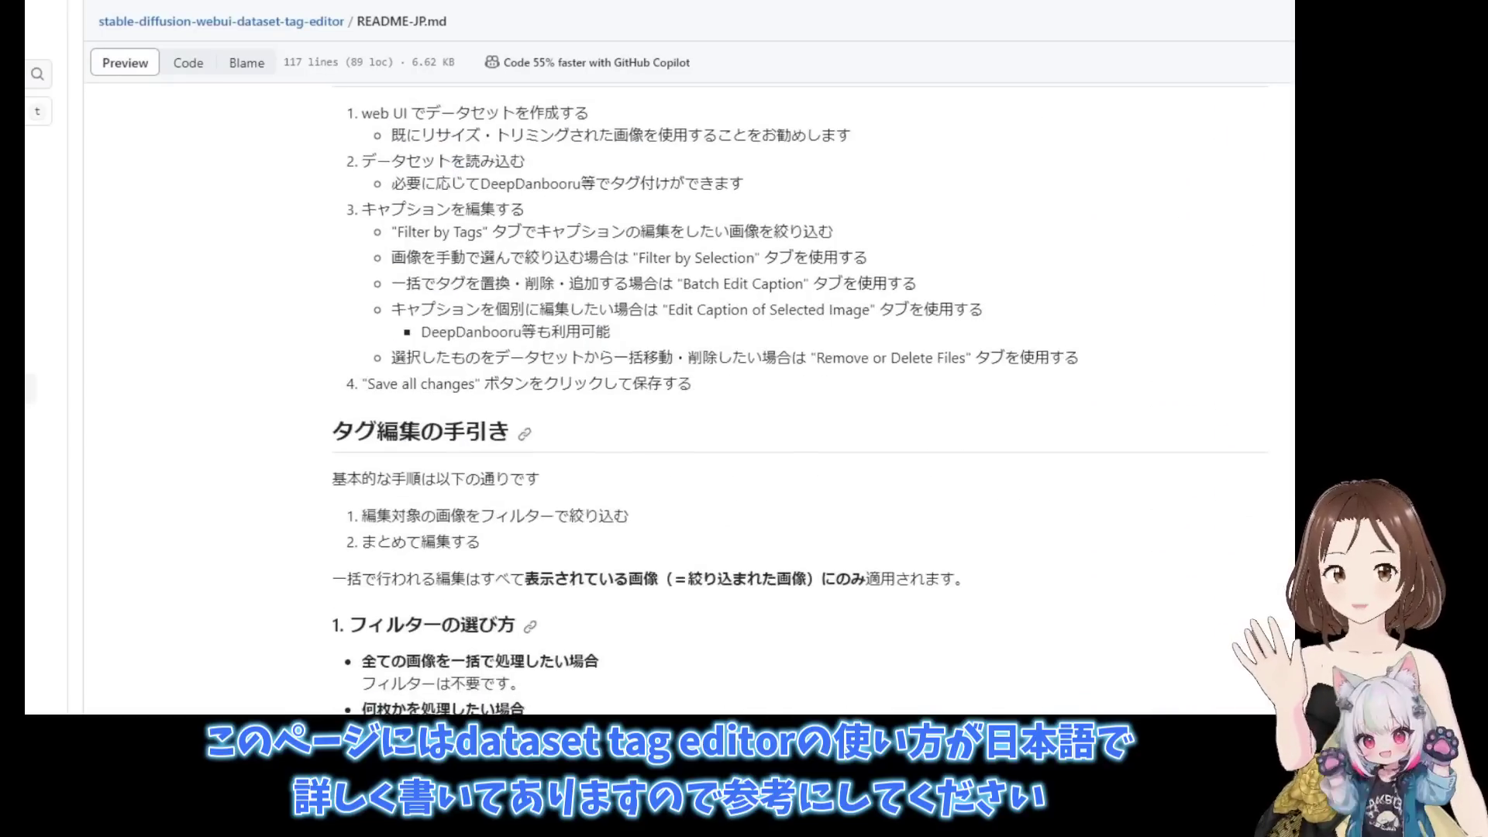
scroll(675, 399, "down", 6)
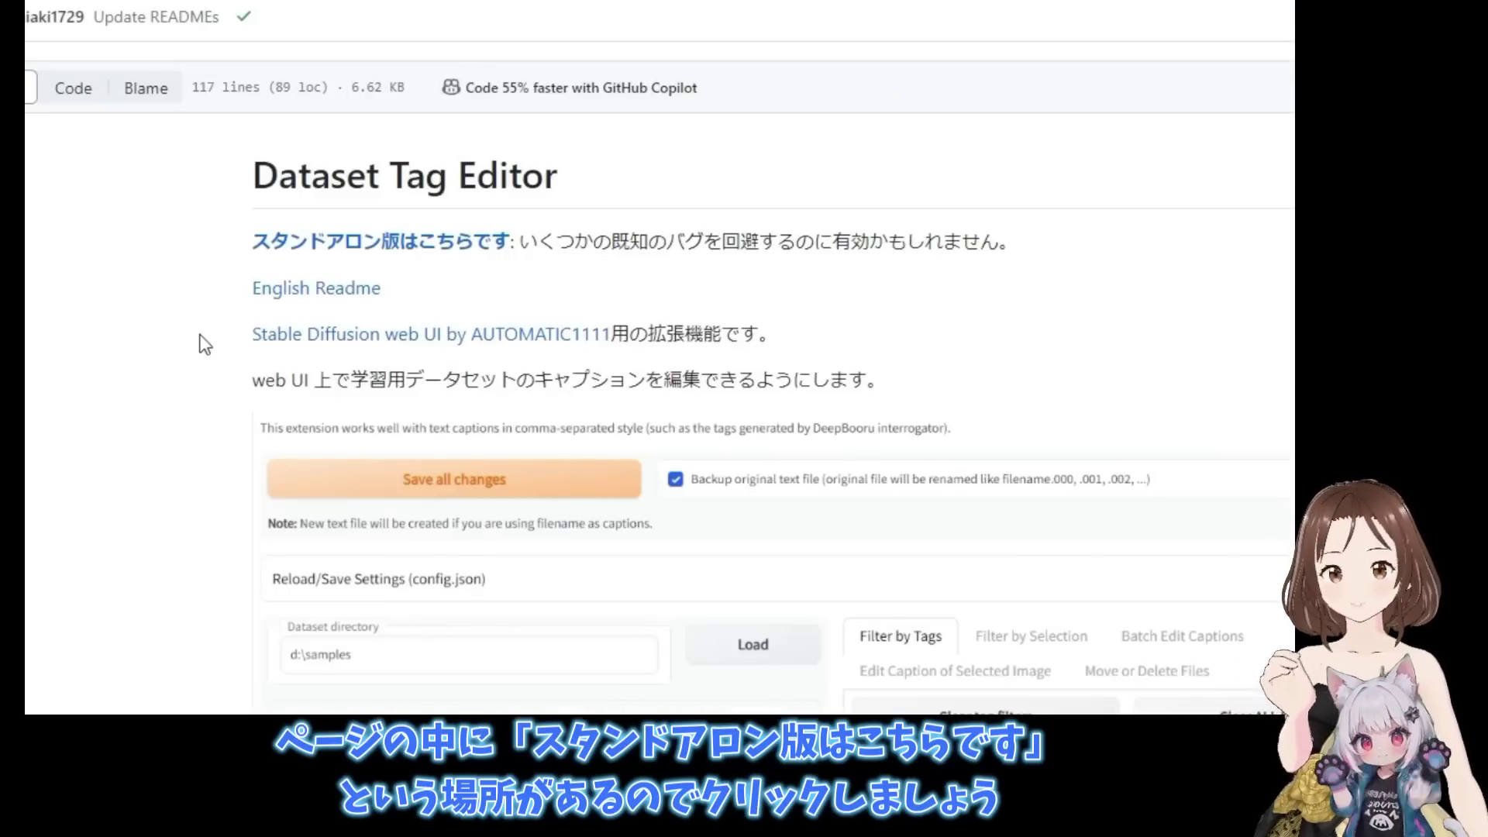
left_click(407, 251)
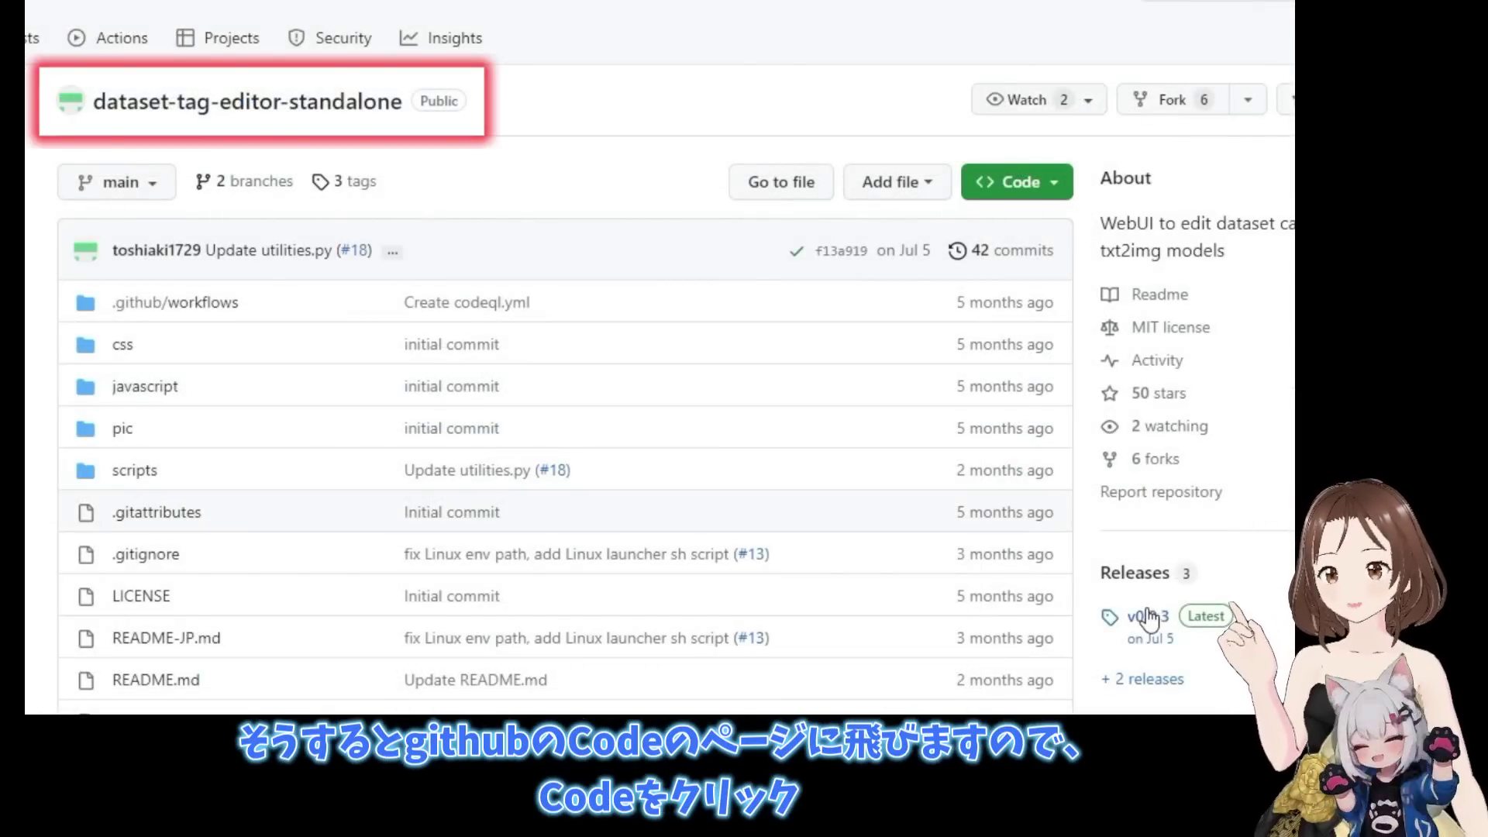
left_click(1056, 190)
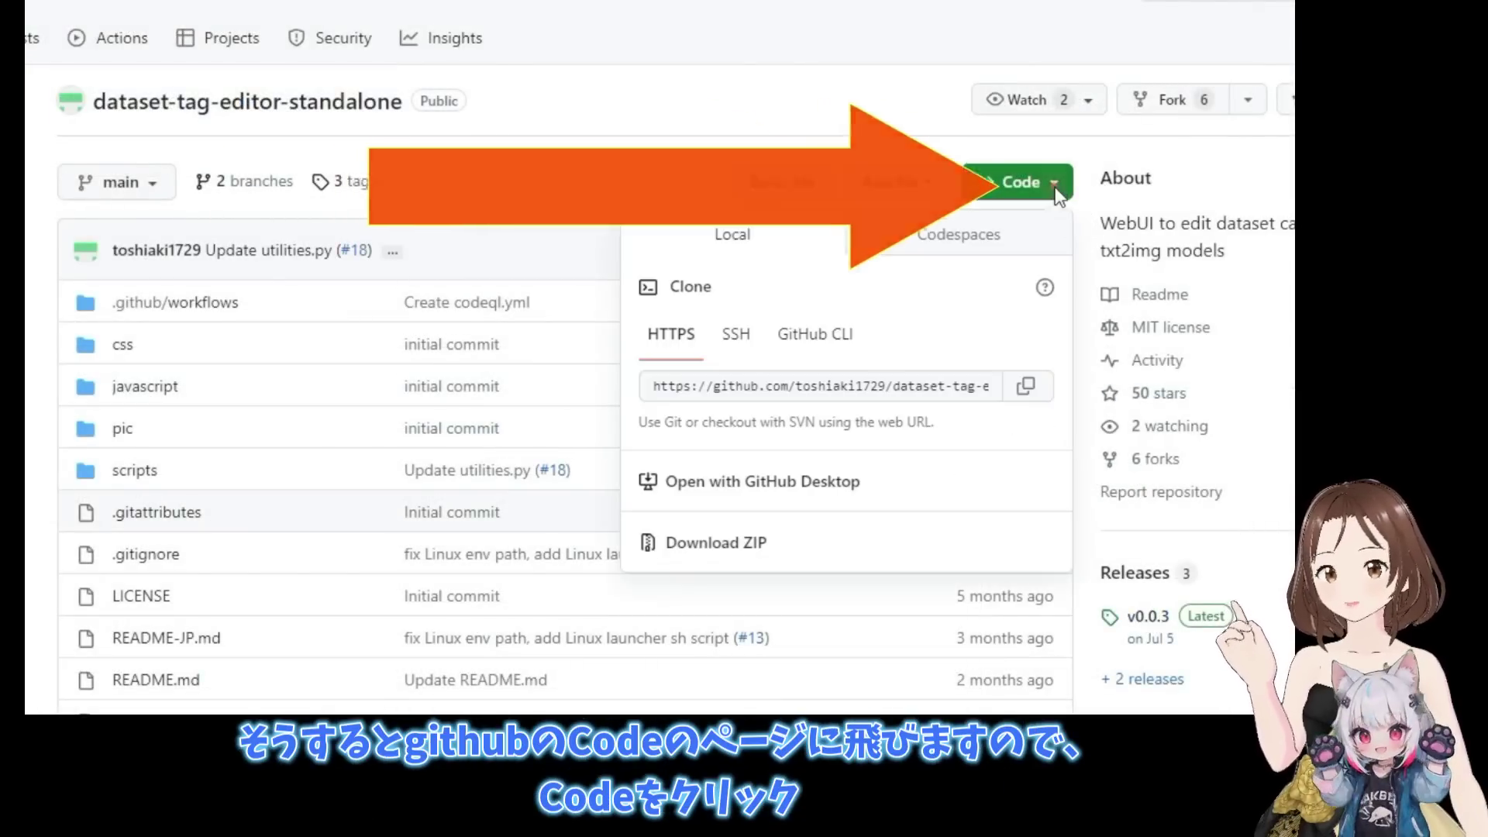
left_click(1026, 387)
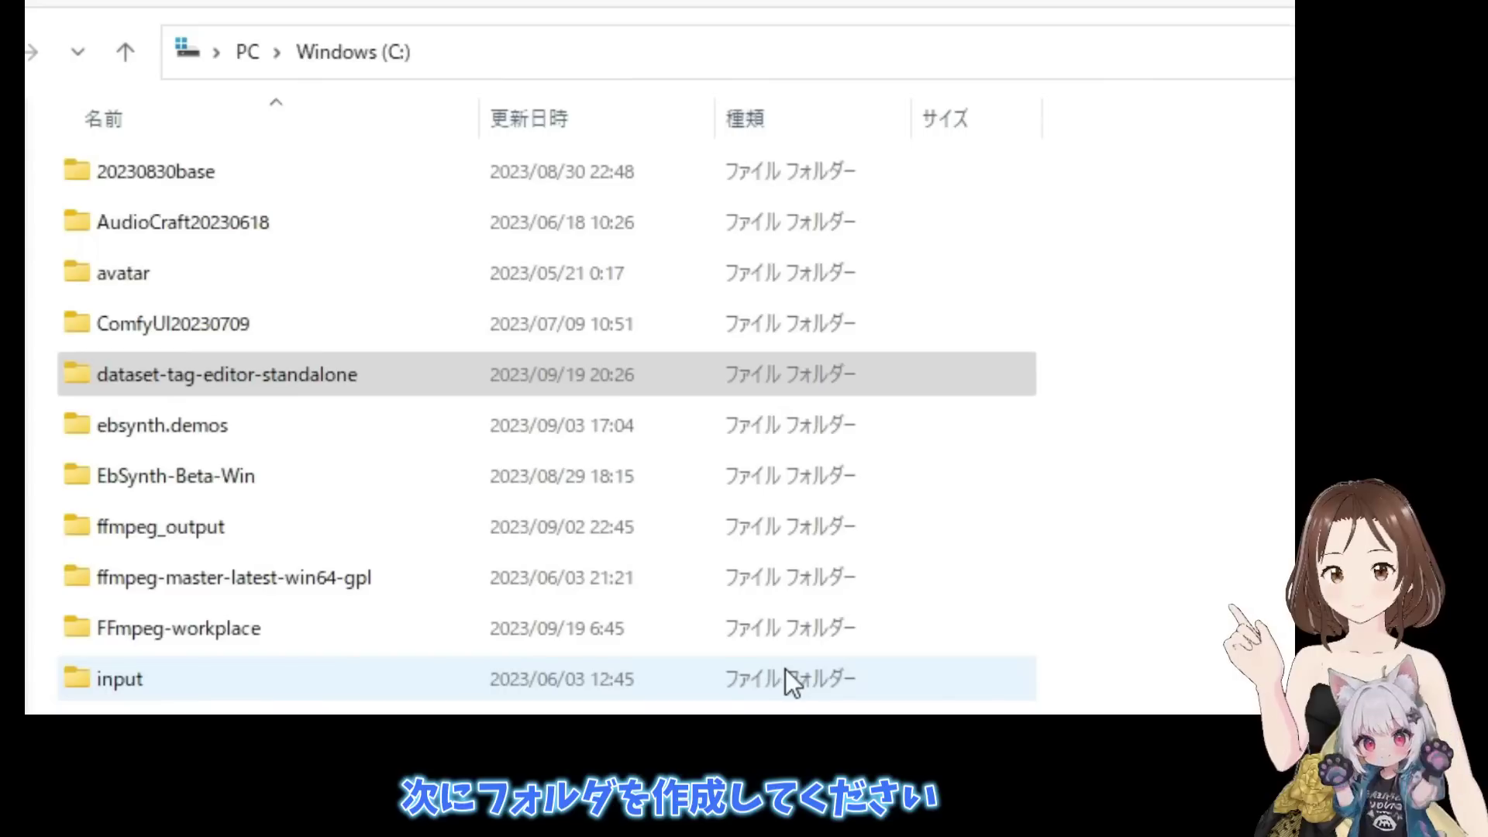
Step: In File Explorer, open the dataset-tag-editor-standalone folder on drive C: and launch a command prompt (cmd) from it
left_click(231, 372)
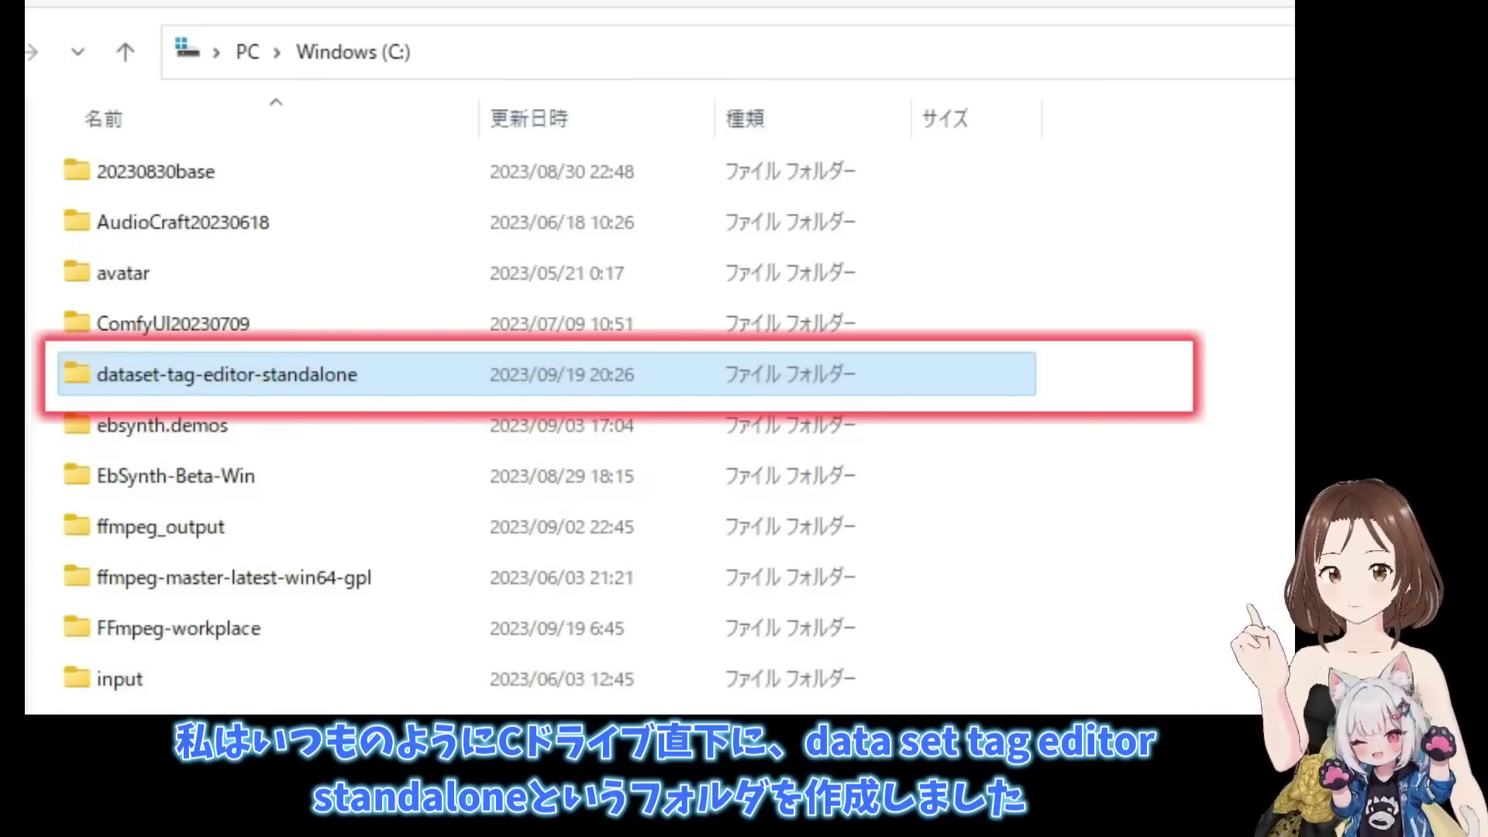
double_click(214, 379)
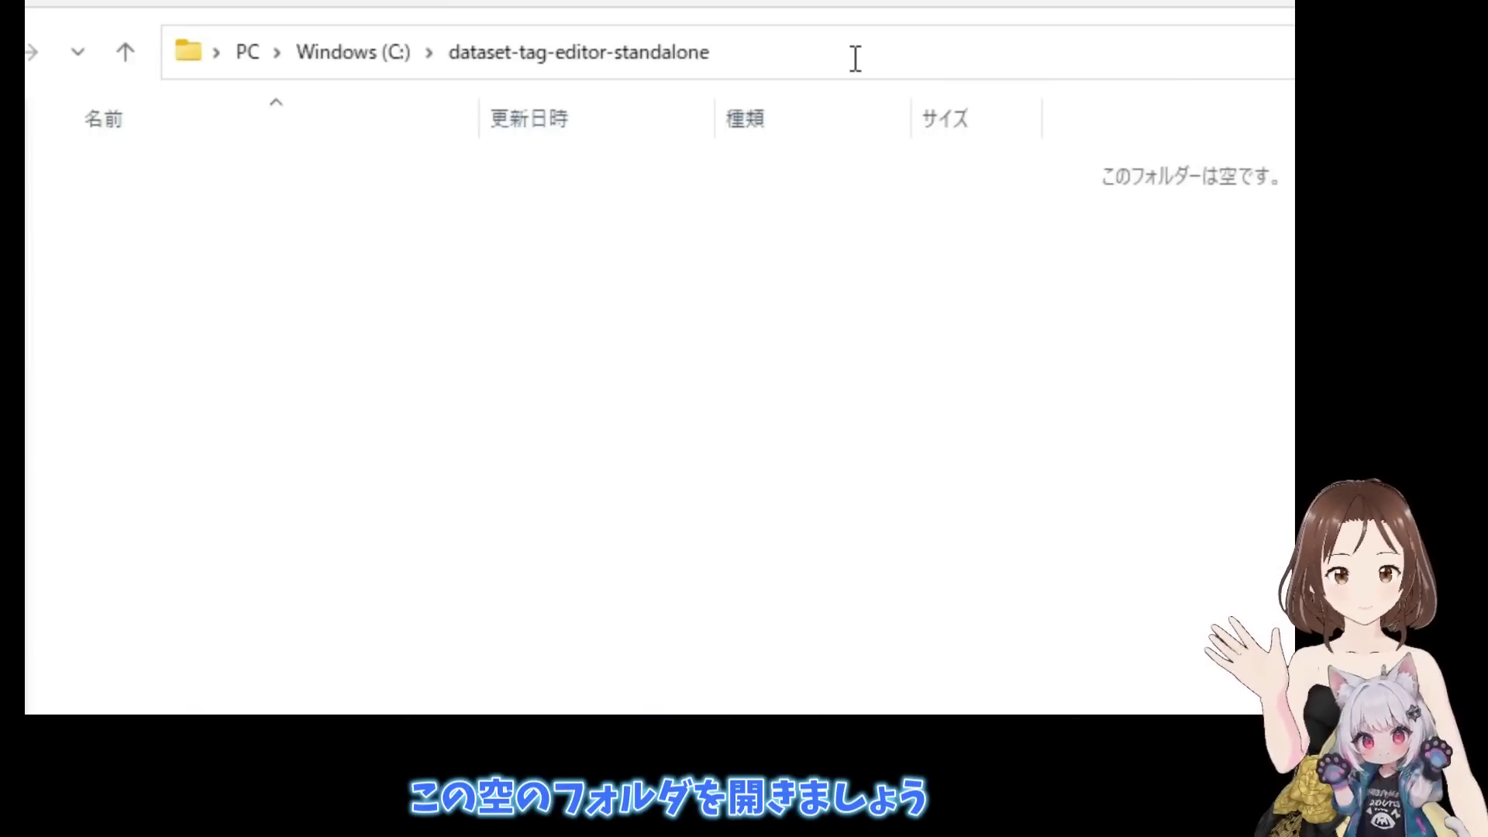
left_click(814, 56)
type("cmd")
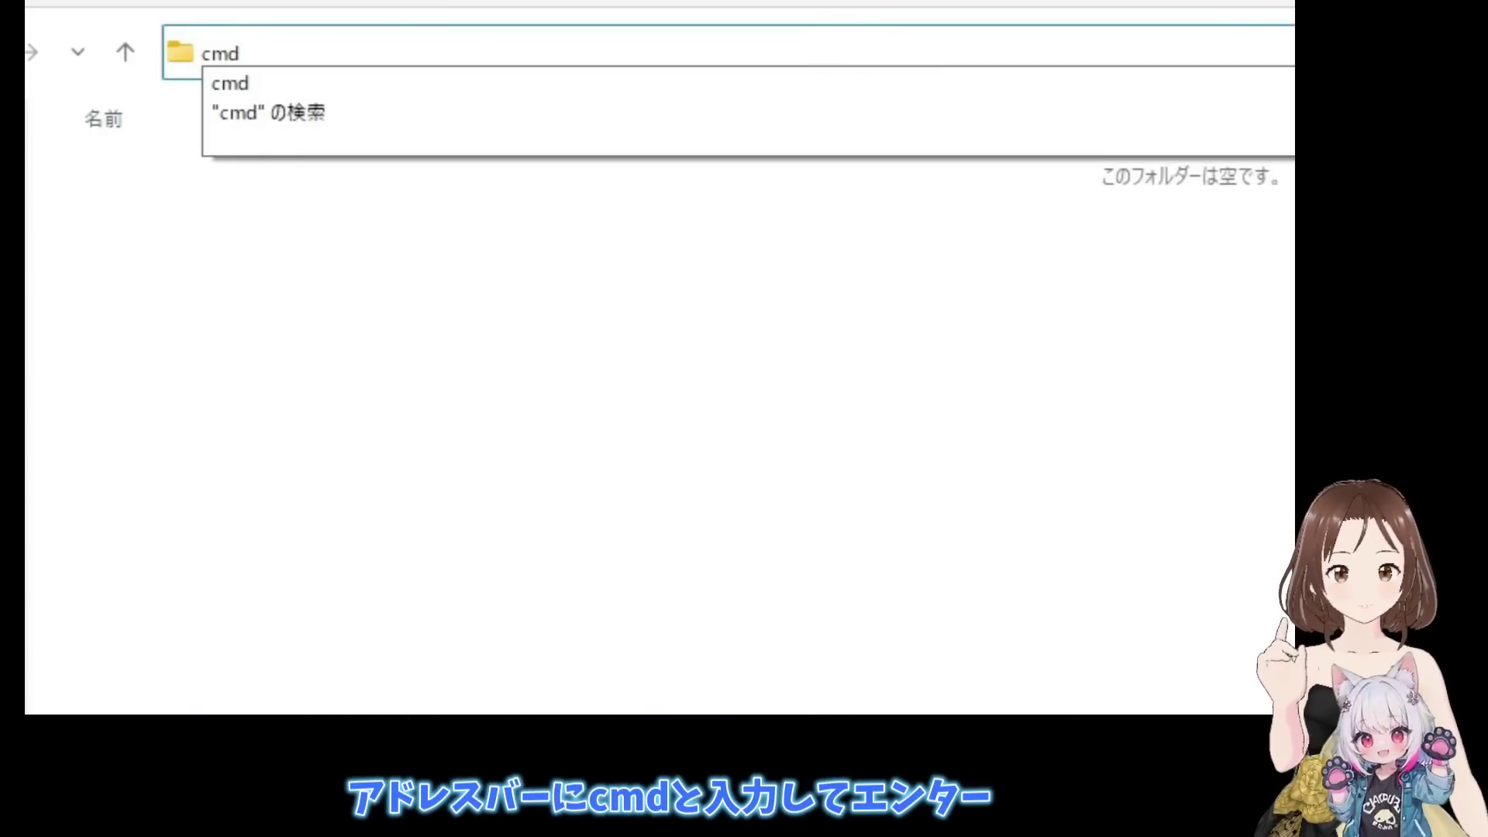
key("Return")
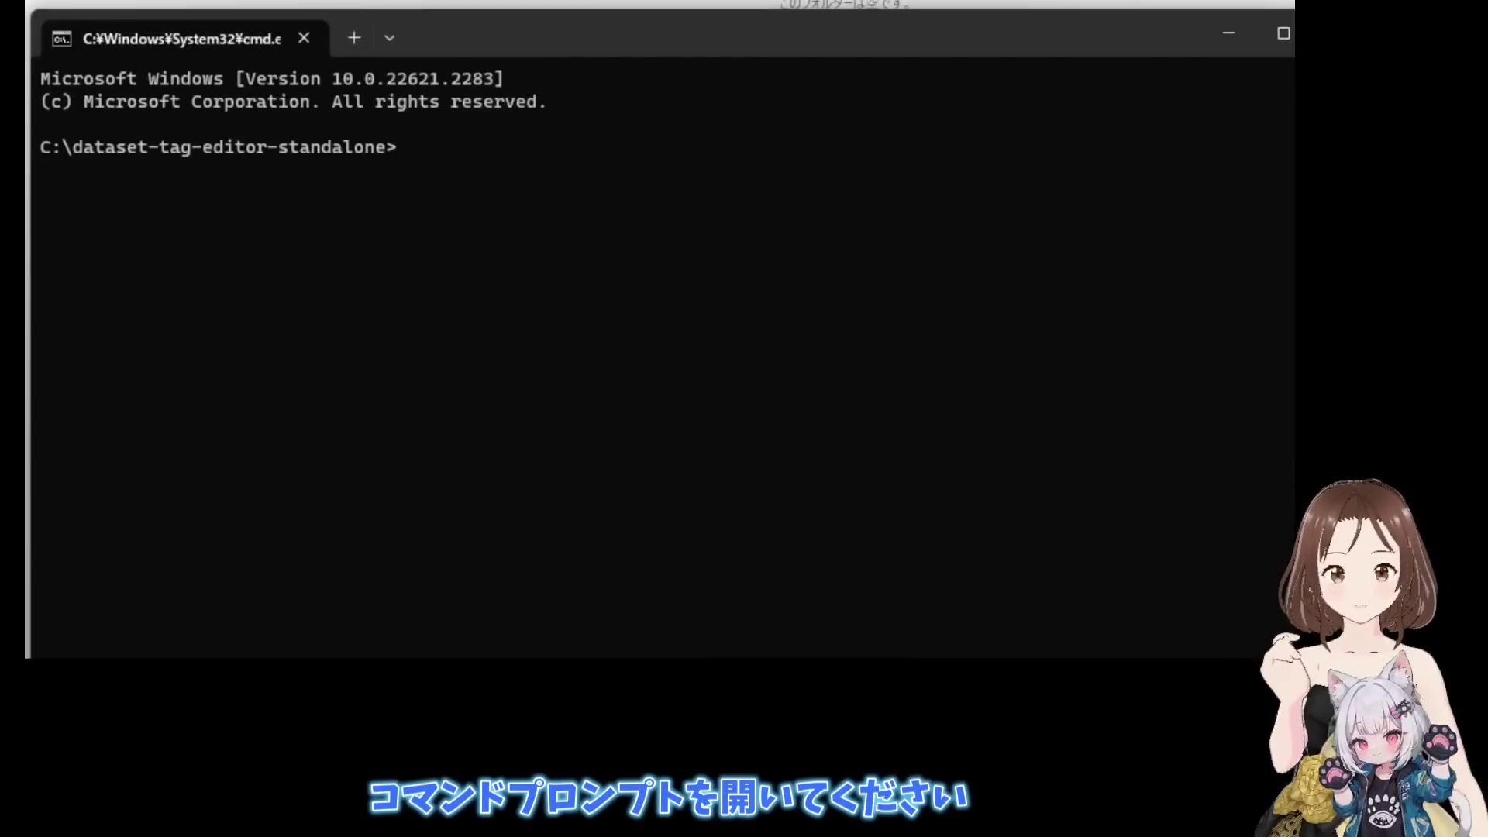
Step: Clone the standalone tag editor repository into this folder by running git clone with the copied URL
type("git ")
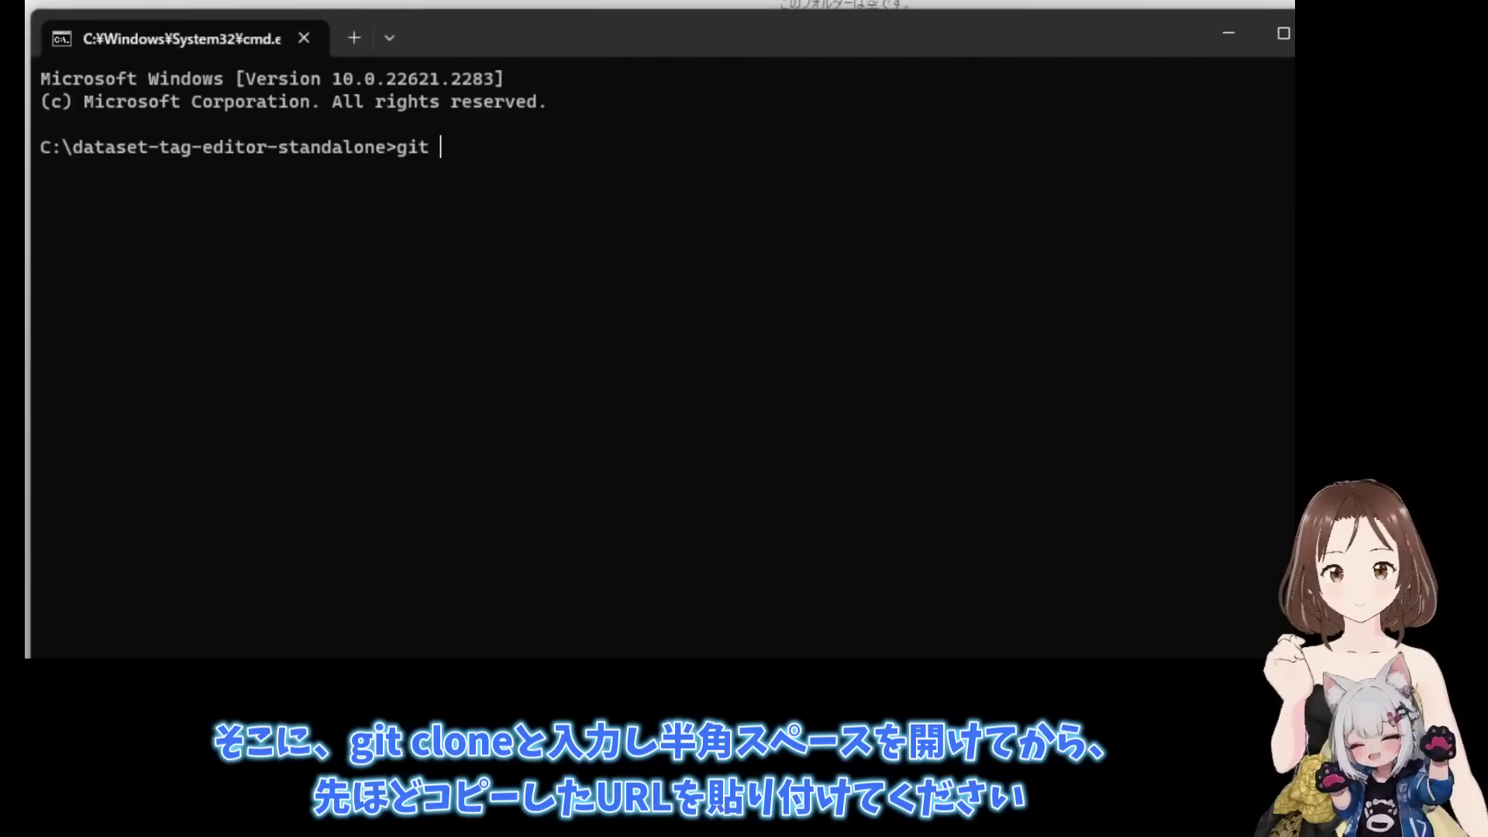
type("clone")
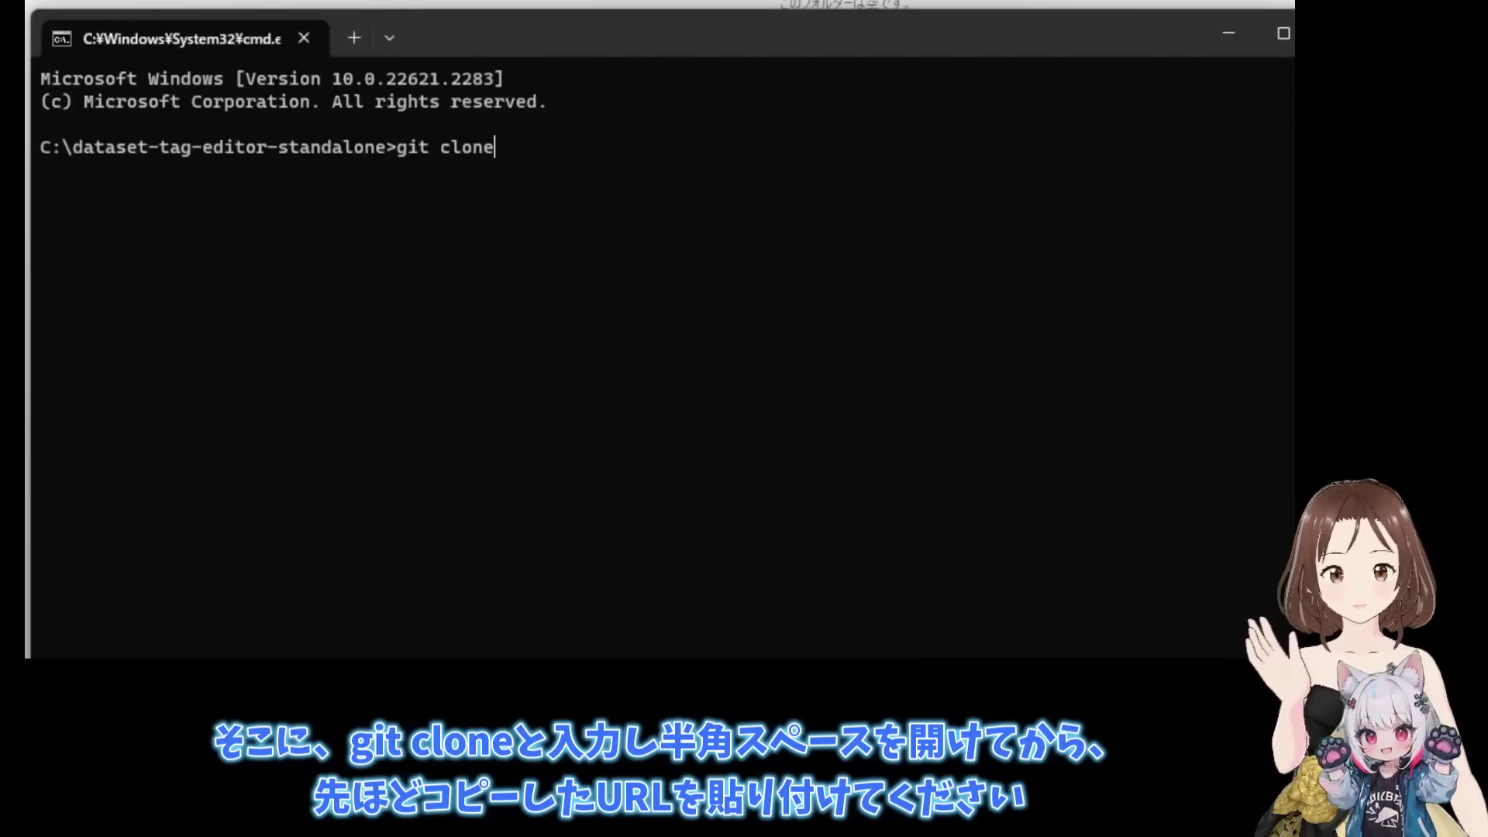
key("ctrl+v")
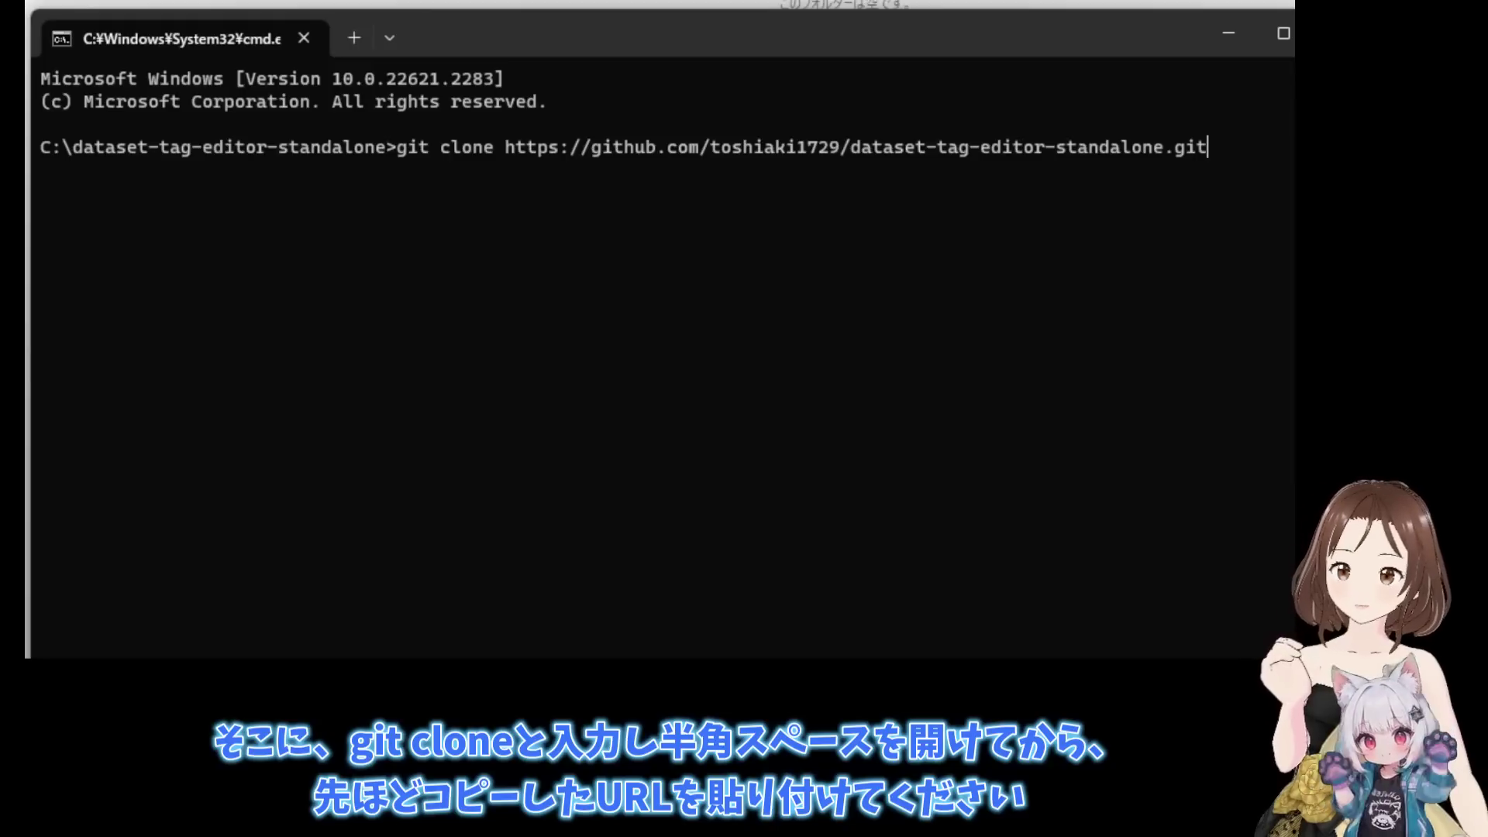
key("Return")
Step: Open the cloned dataset-tag-editor-standalone folder in File Explorer and turn on the display of file name extensions
mouse_move(465, 35)
left_mouse_down()
mouse_move(630, 180)
mouse_move(1089, 186)
left_mouse_up()
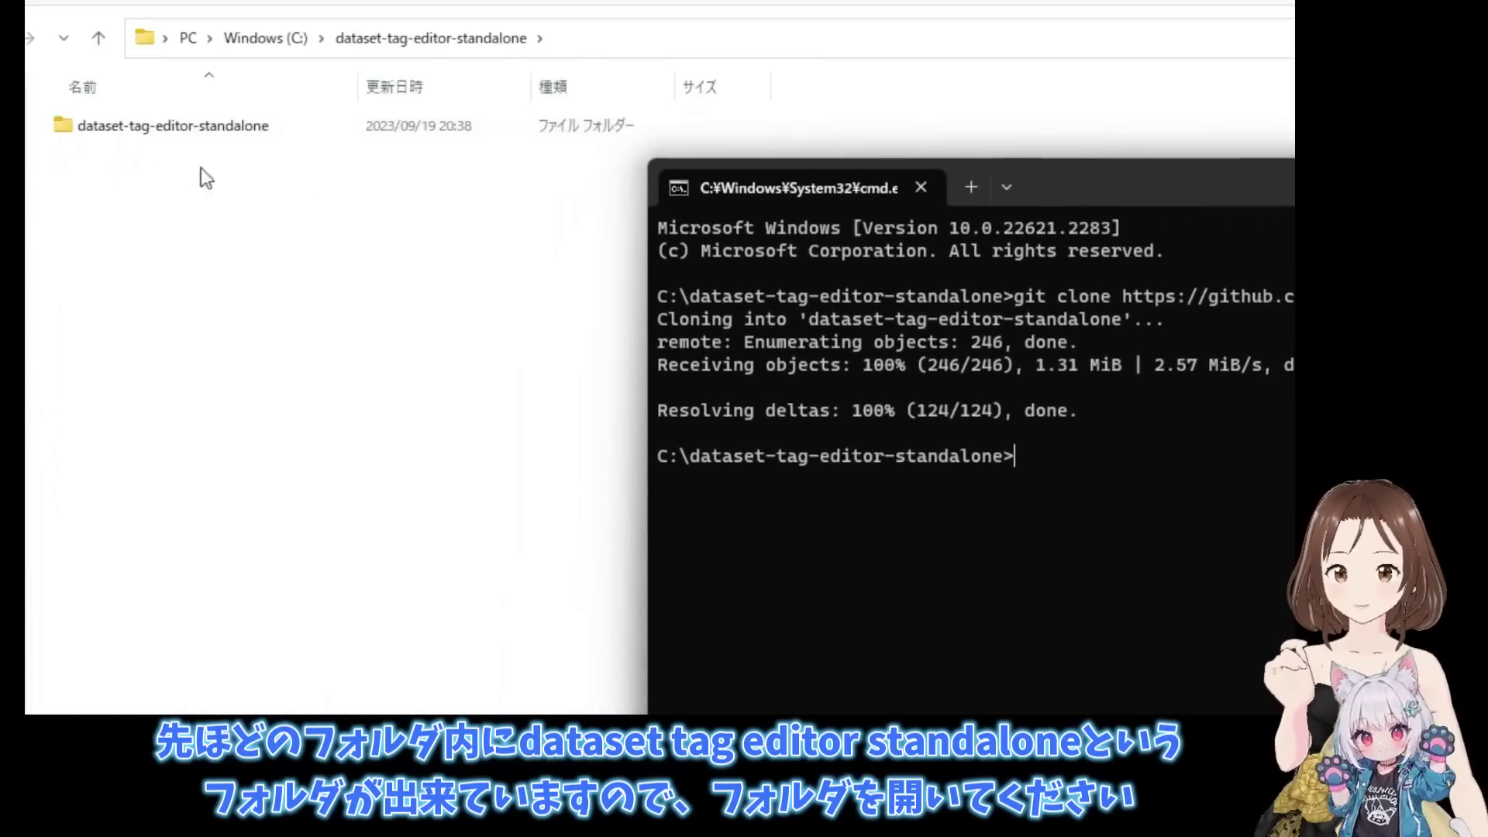
double_click(67, 130)
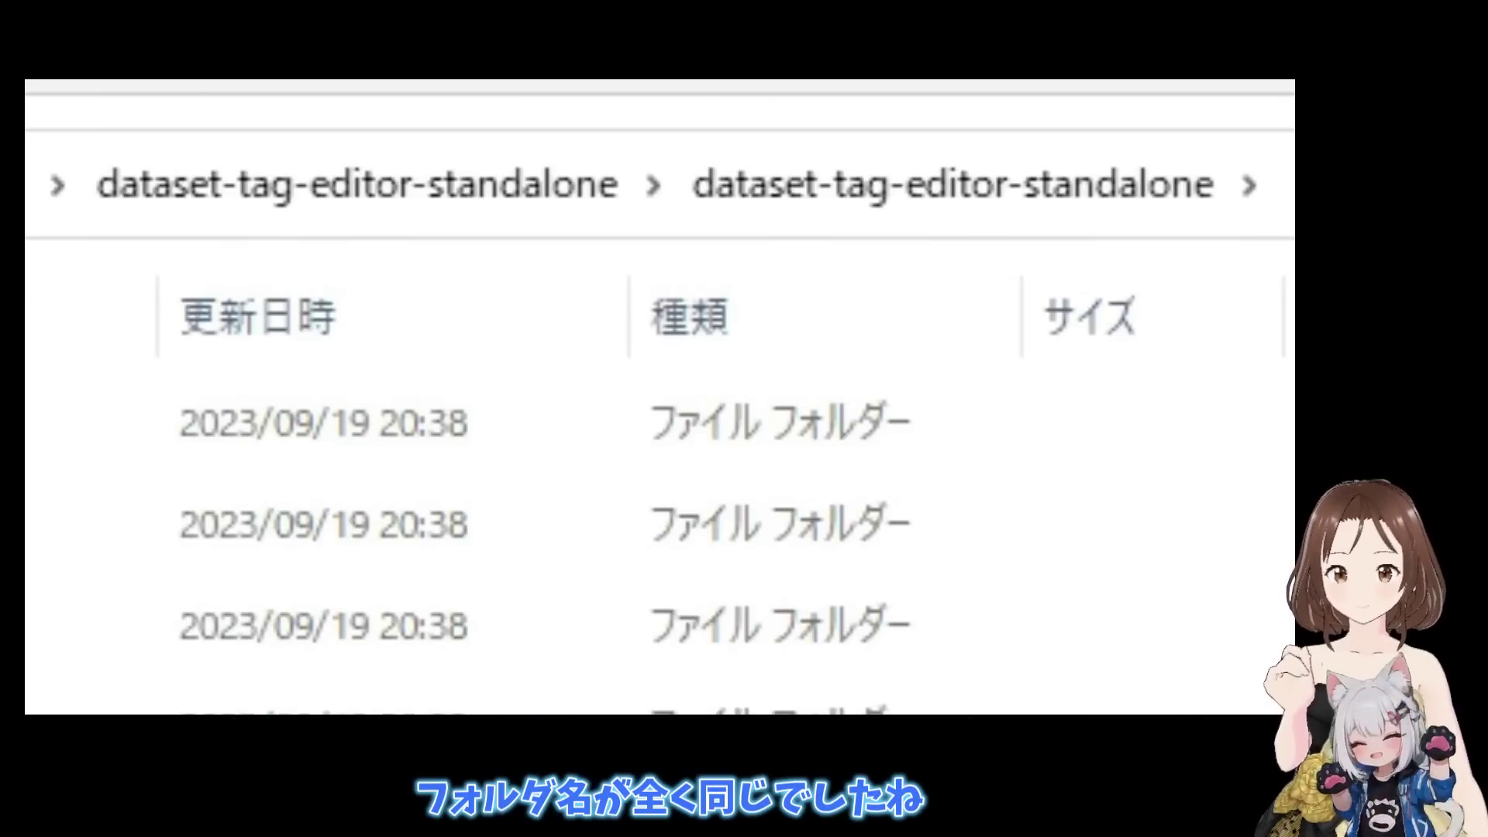
left_click(227, 385)
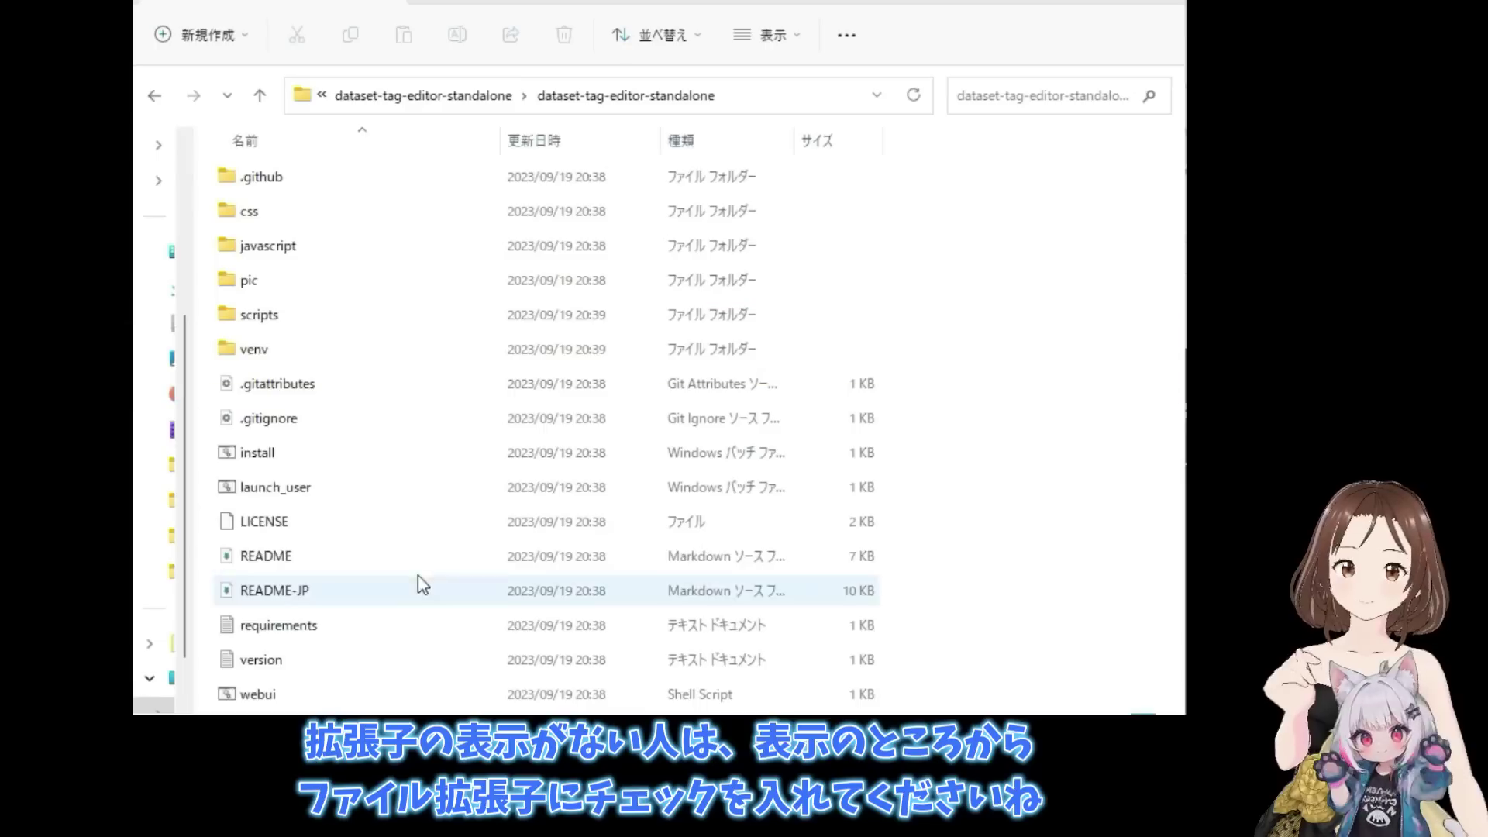
left_click(803, 40)
left_click(786, 417)
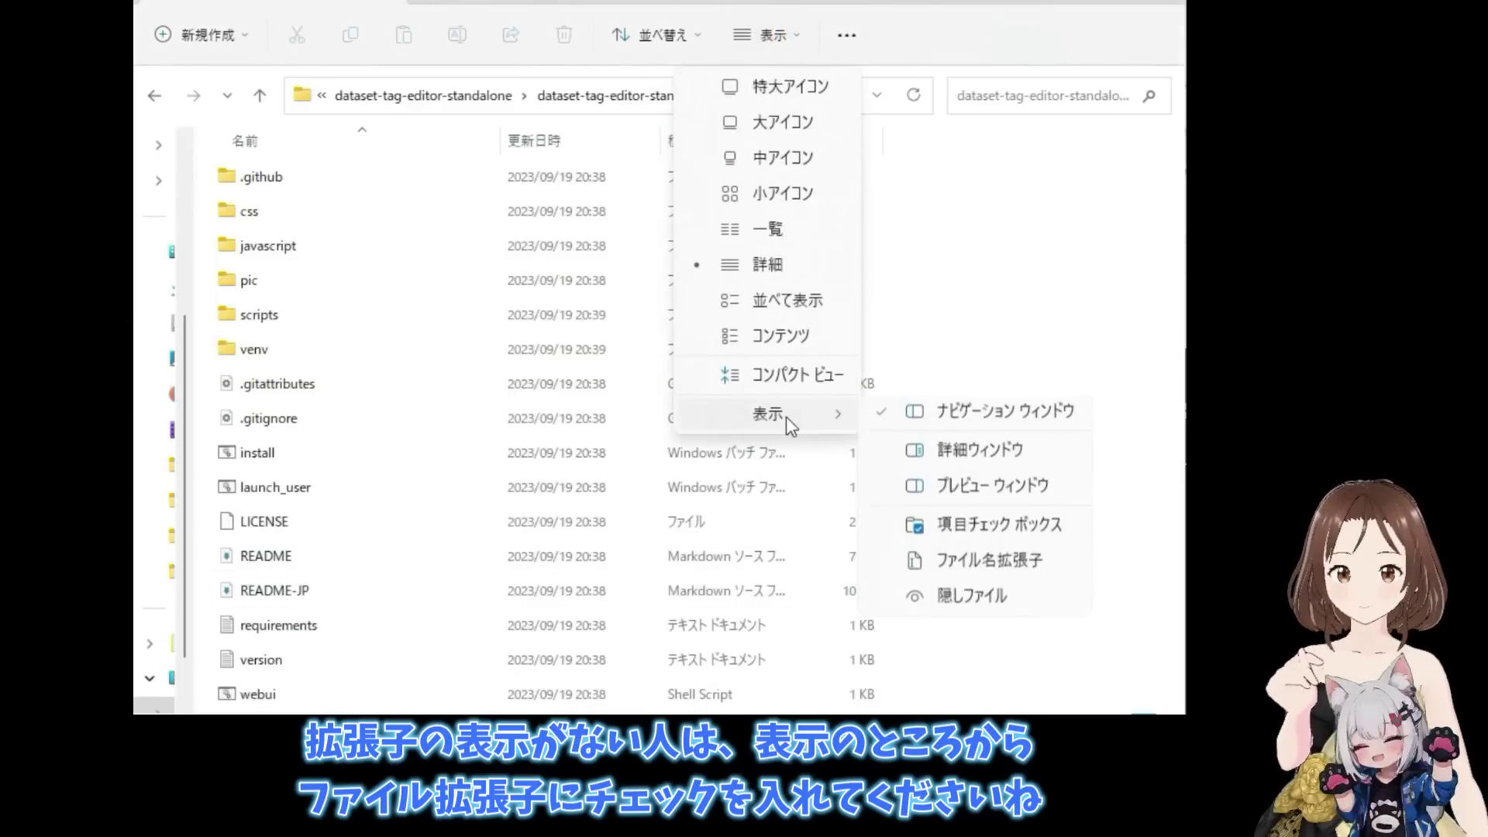
left_click(958, 572)
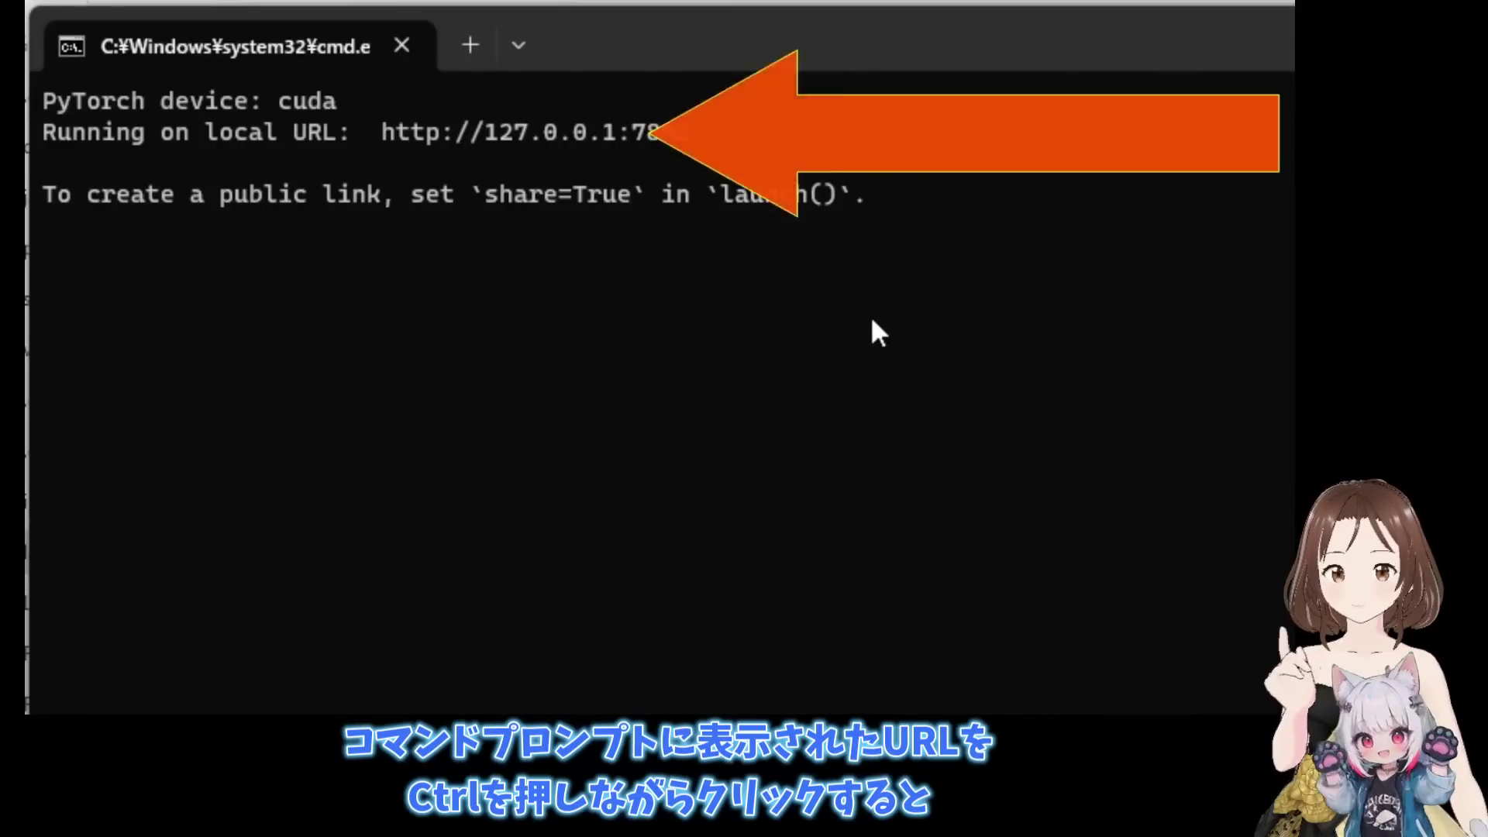
Step: Open the tag editor's local URL and set the dataset directory to C:\tag-helper\lora-tag-helper\input2\fitts white background 10, without quotation marks
left_click(566, 133, "ctrl")
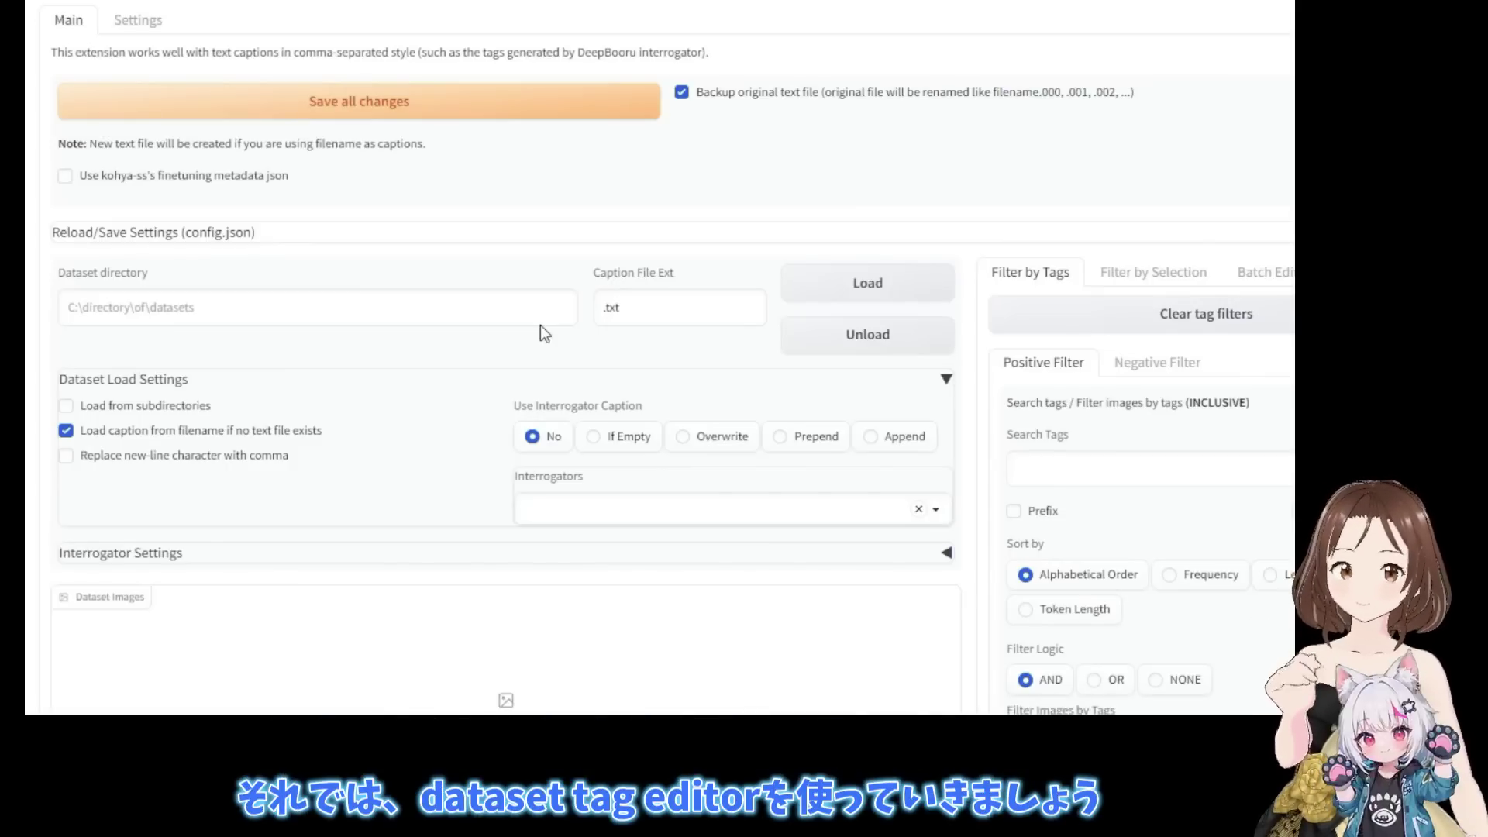
left_click(361, 318)
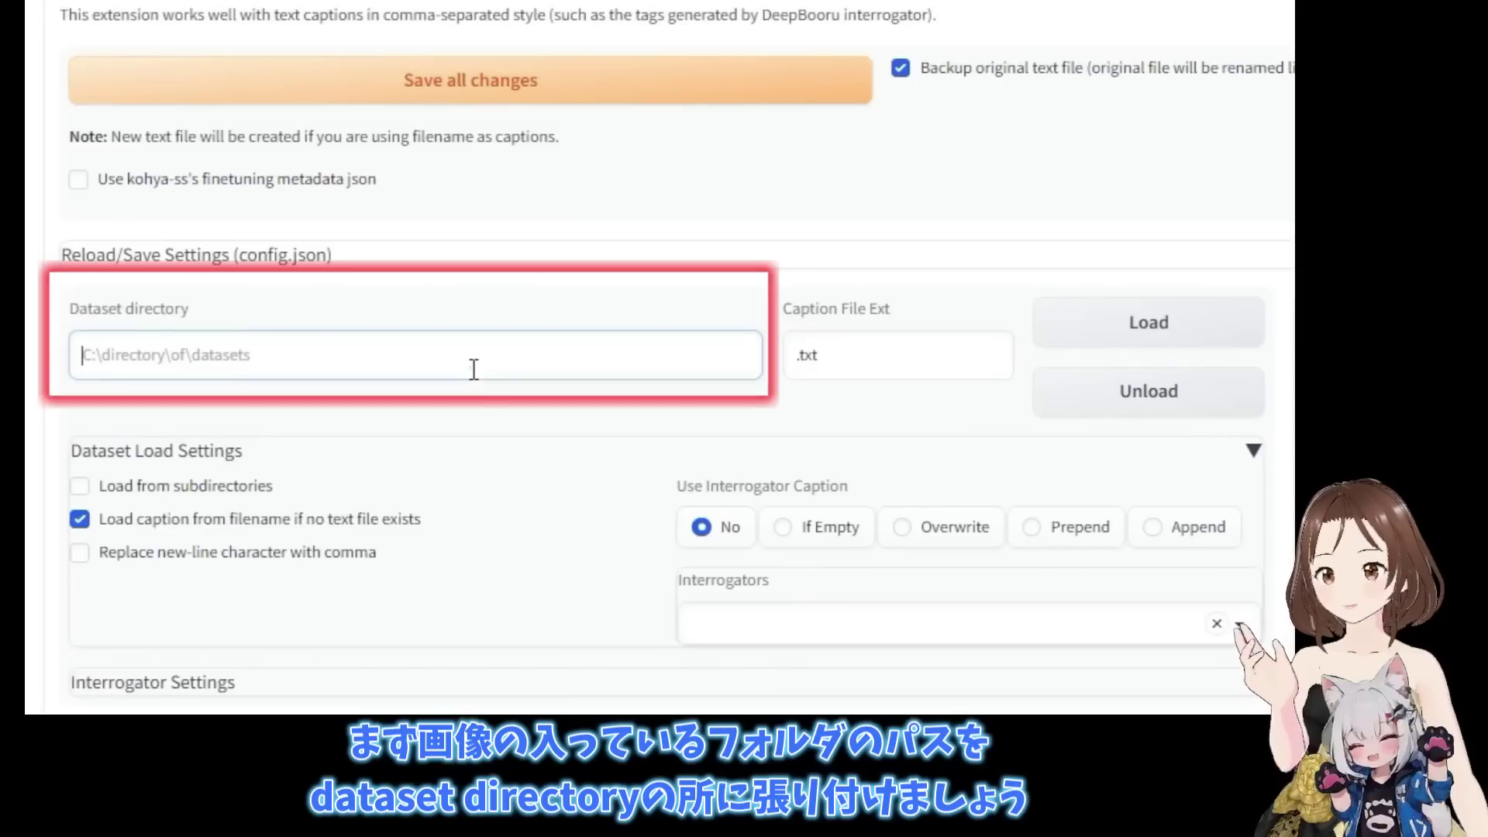
key("ctrl+v")
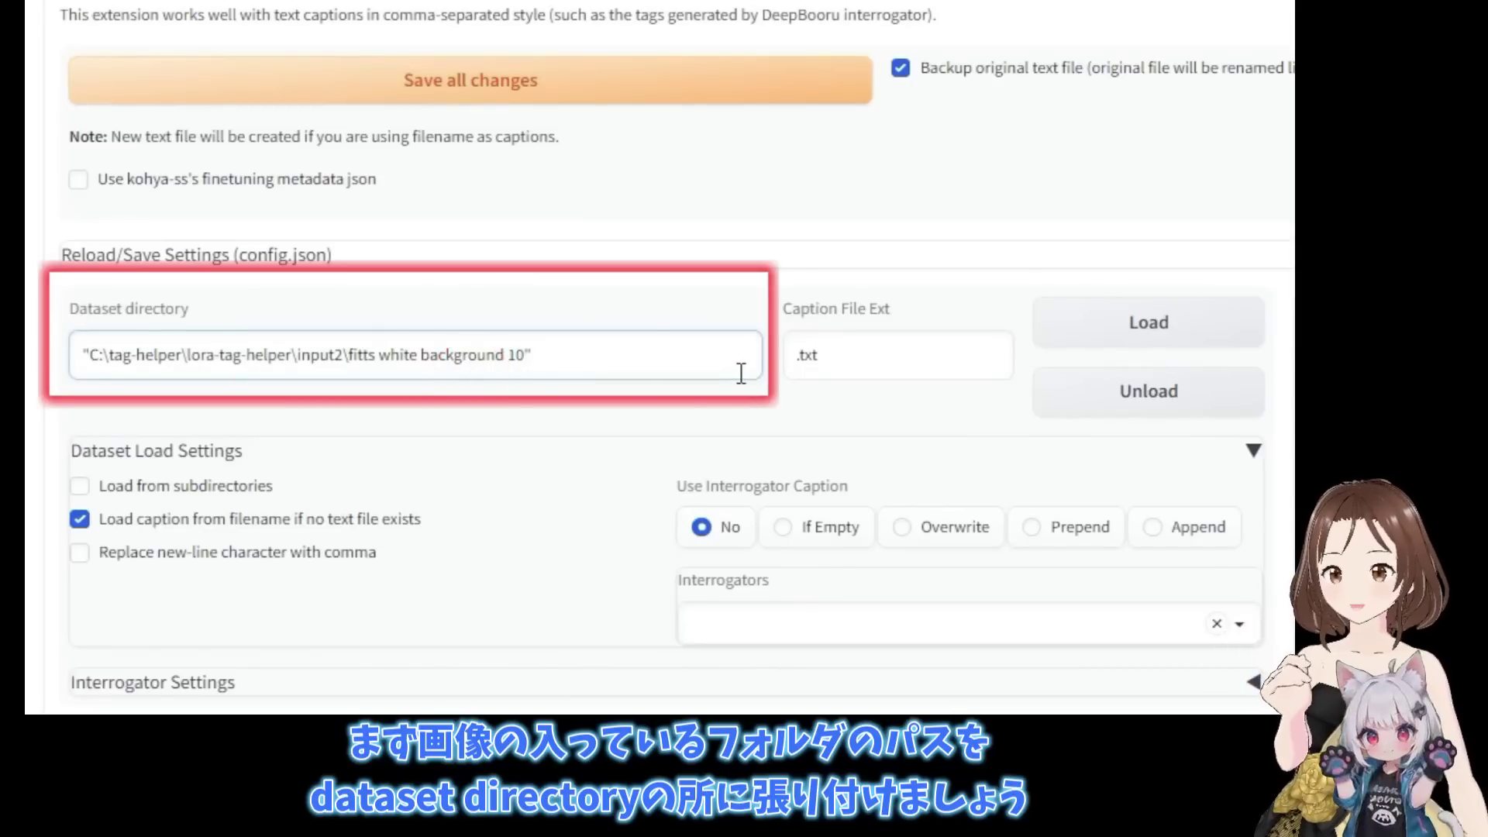
left_click(88, 354)
key("BackSpace")
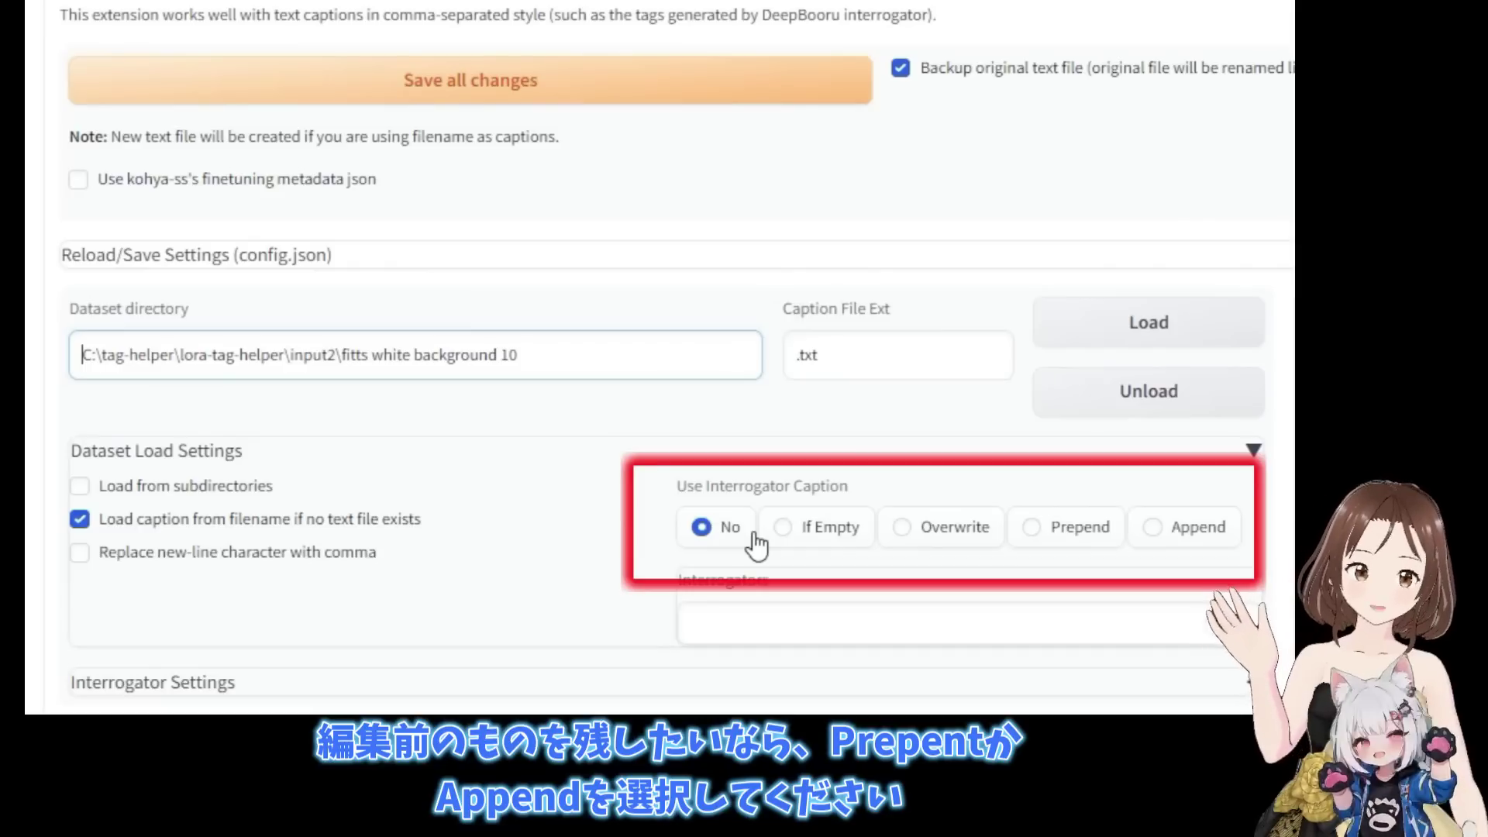
Step: Set Use Interrogator Caption to Overwrite and choose wd-v1-4-vit-tagger-v2 as the interrogator
left_click(944, 532)
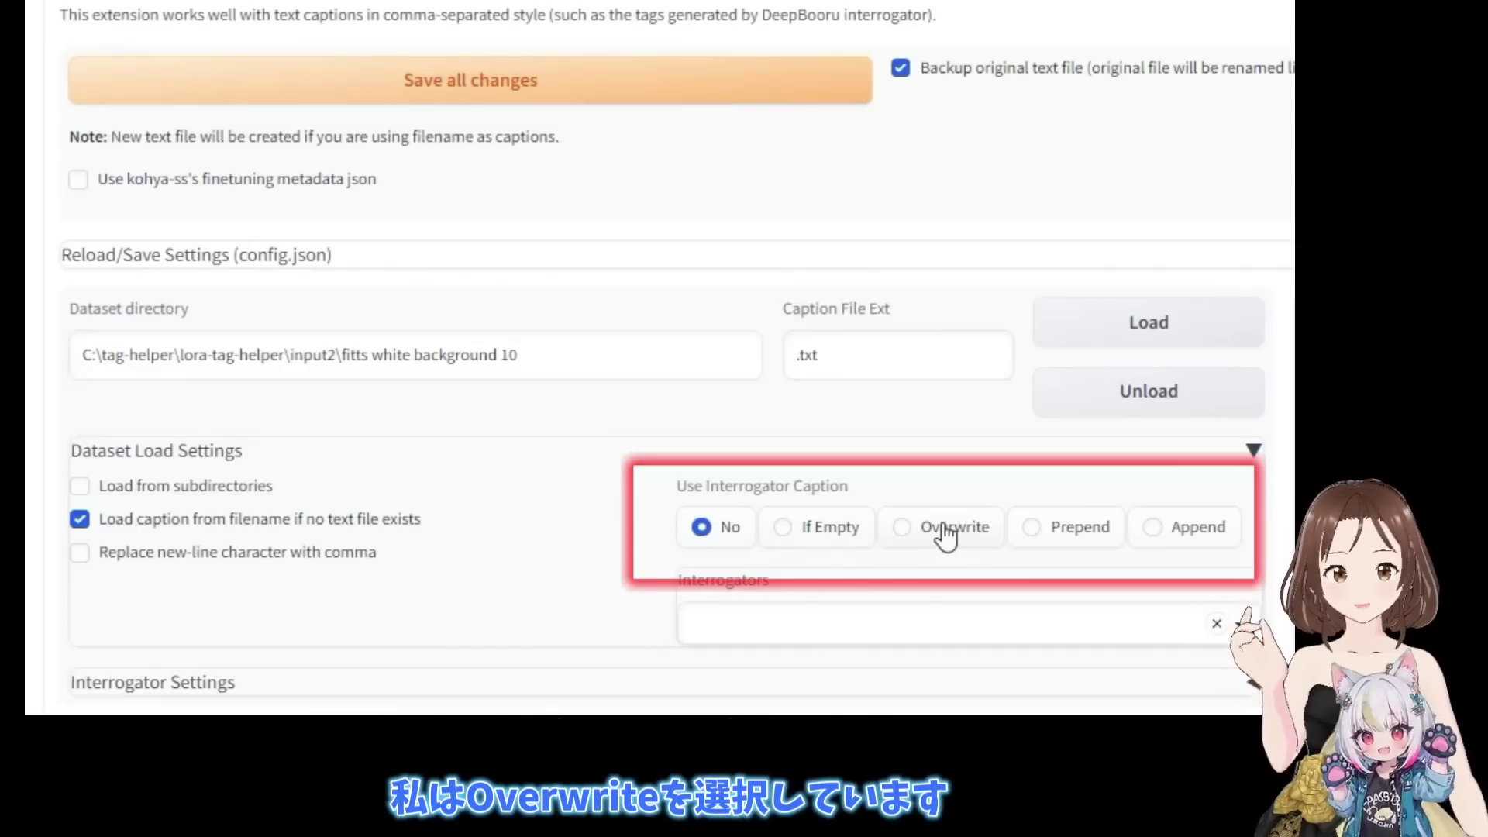
left_click(1239, 624)
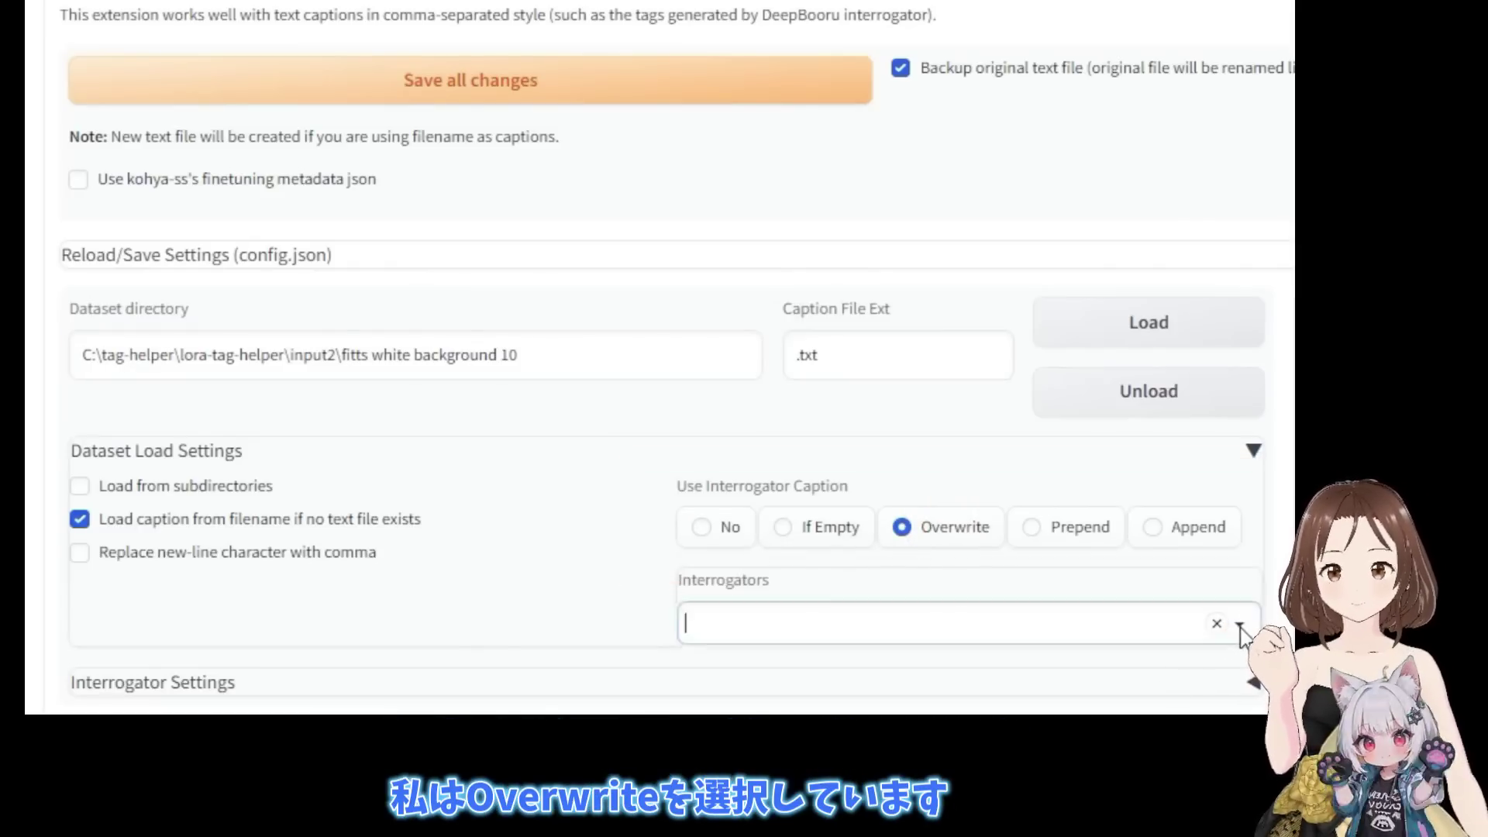
scroll(971, 520, "down", 5)
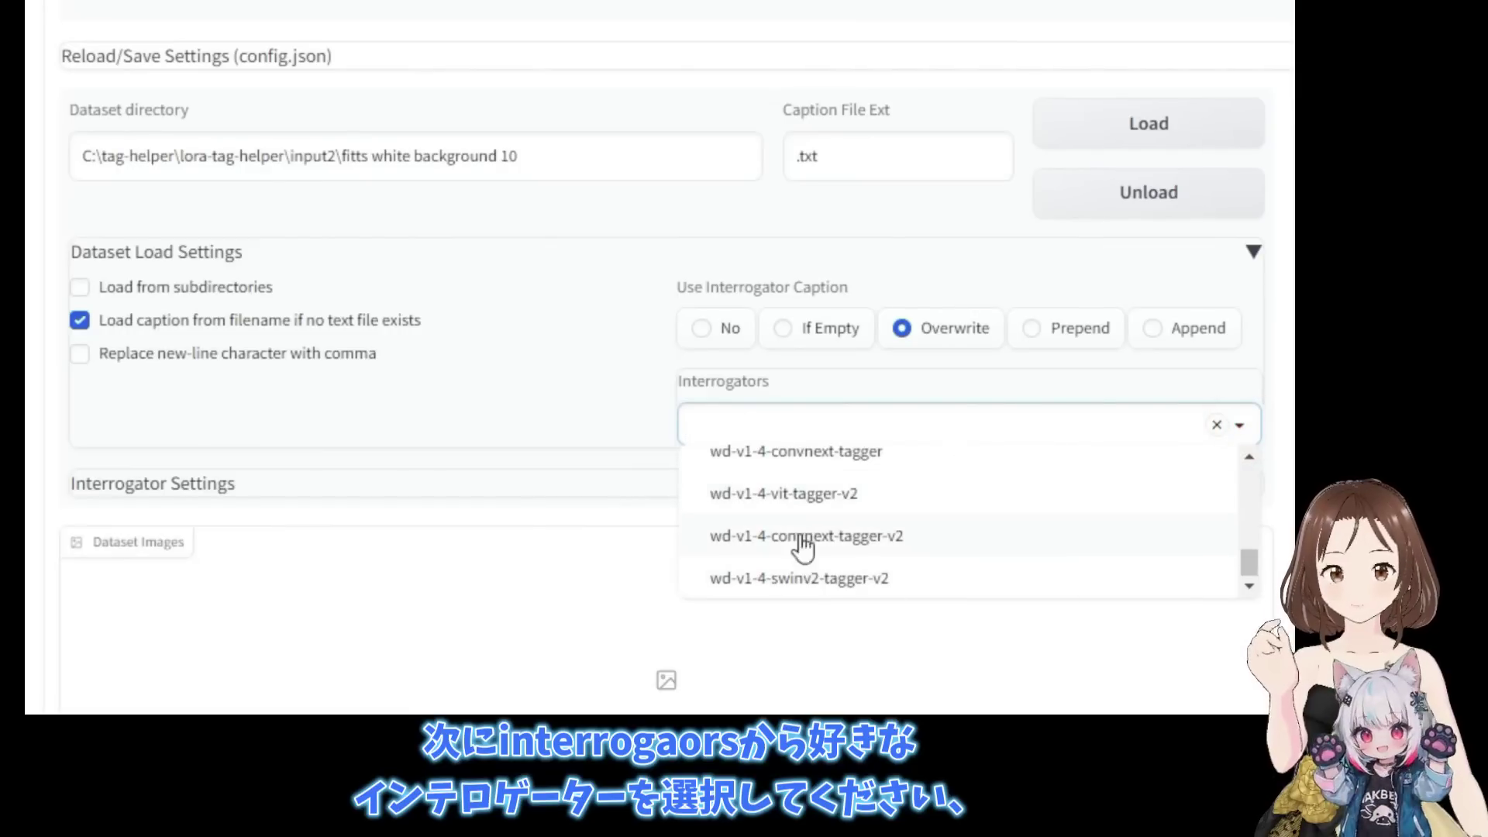
left_click(806, 505)
left_click(568, 402)
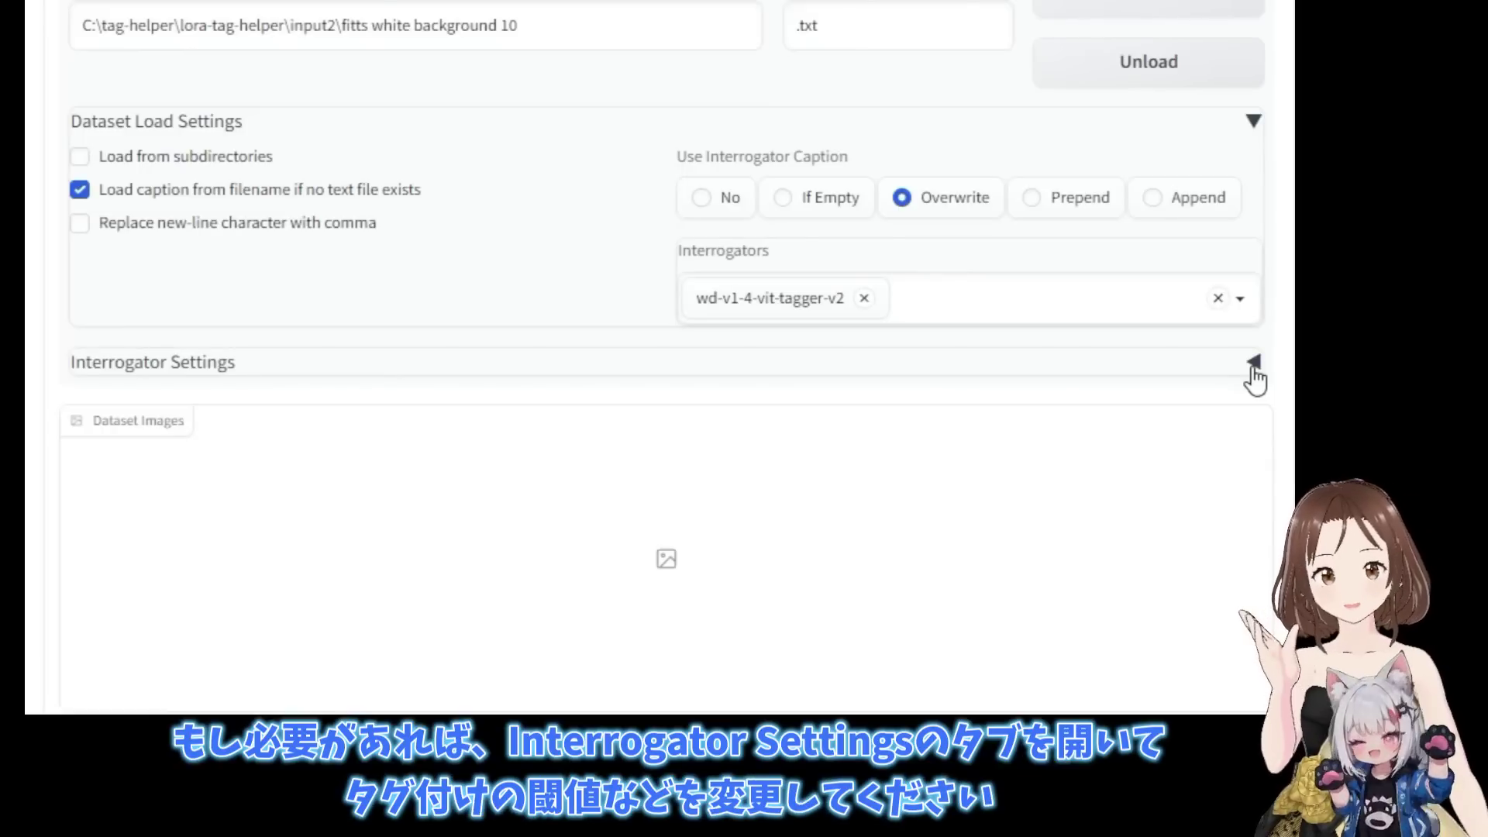
Step: Set the WDv1.4 Tagger Score Threshold to 0.25 in the interrogator settings and load the dataset
left_click(1252, 369)
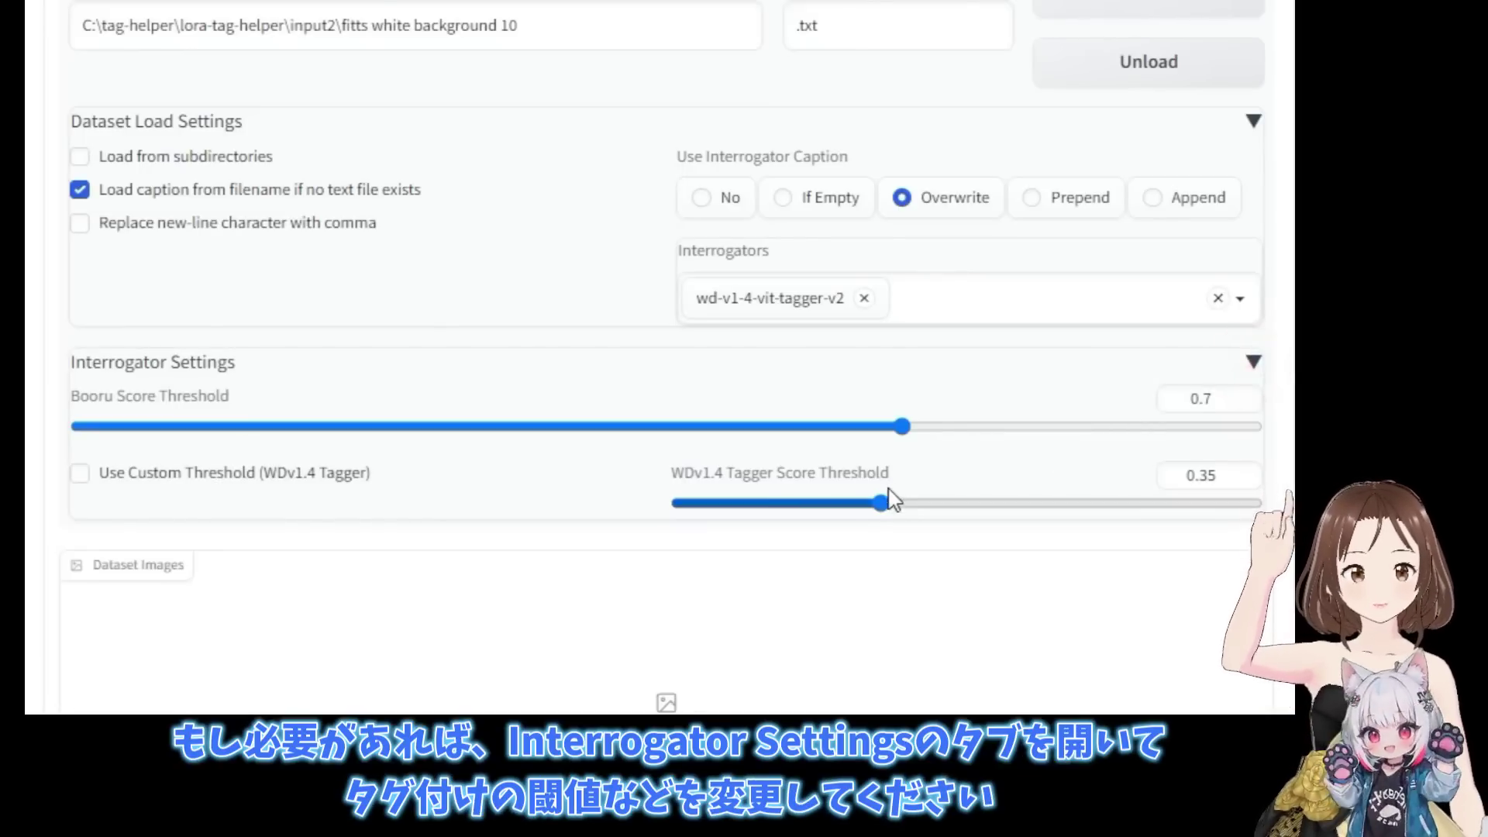
left_click_drag(883, 502, 827, 504)
left_click_drag(805, 508, 826, 508)
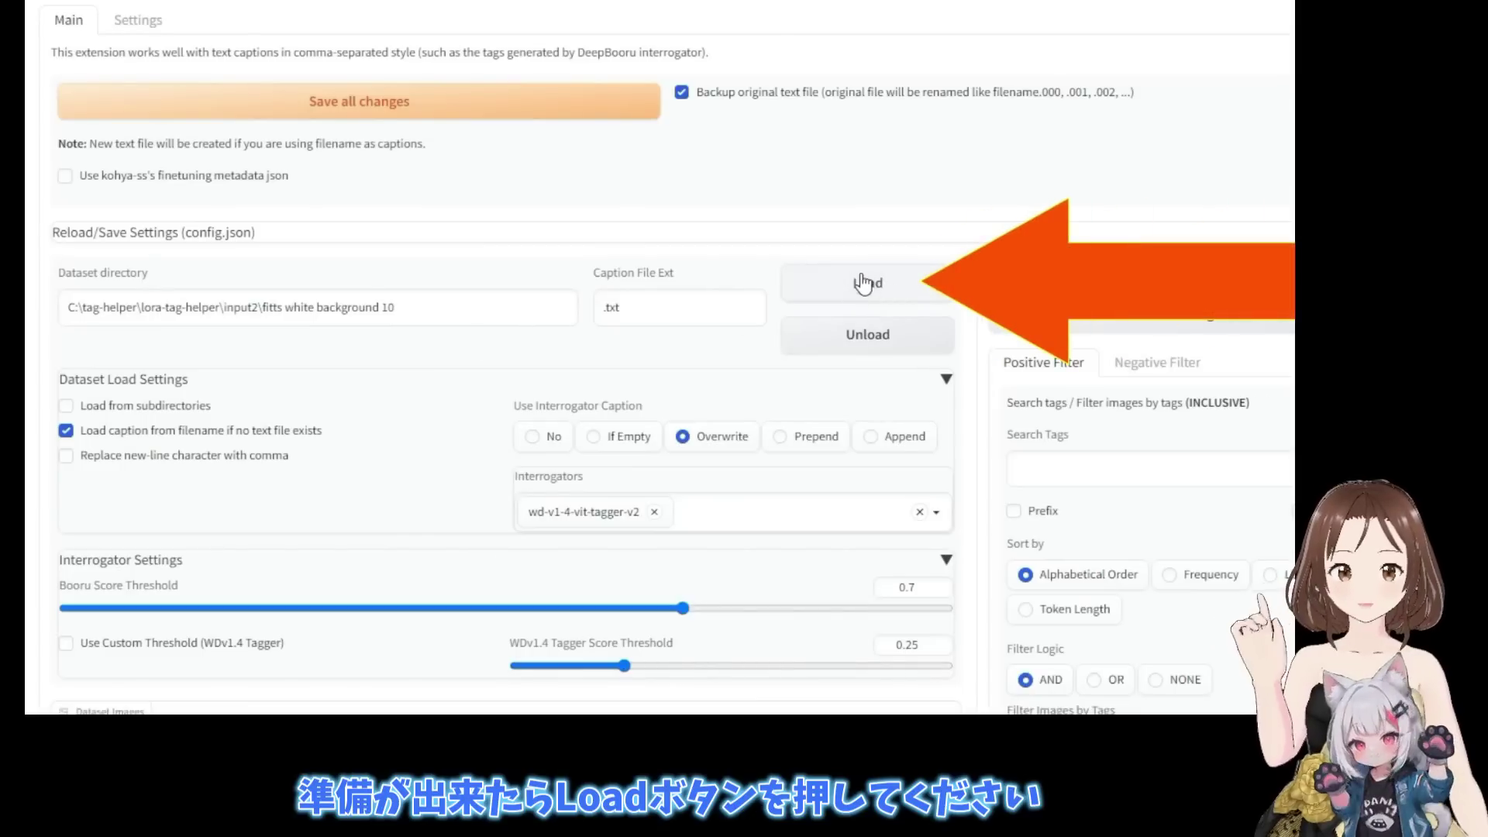
left_click(863, 284)
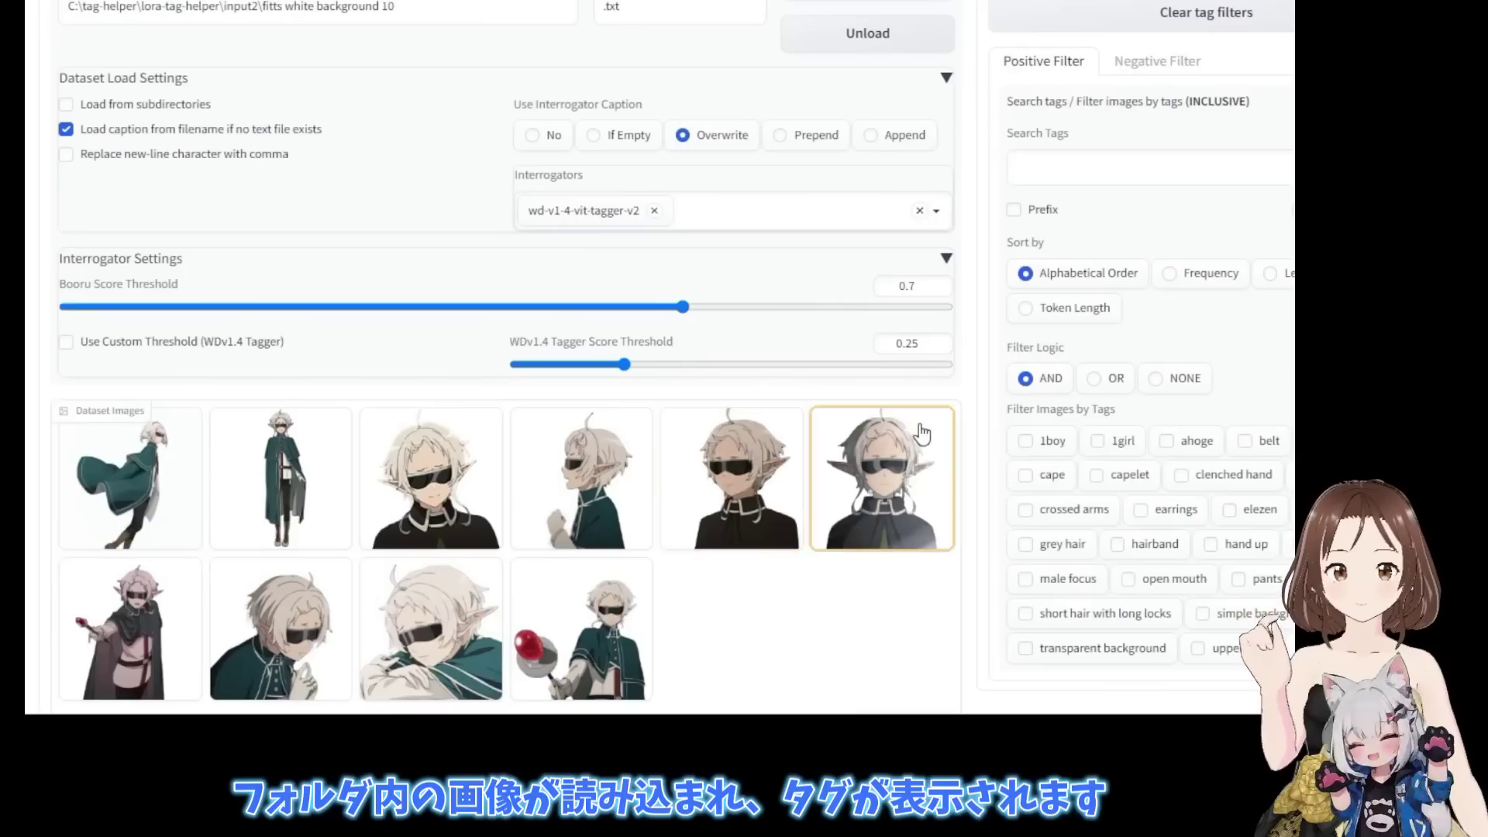
Step: Open the batch caption tag removal, mark the 1boy tag and sort the tags by frequency in descending order
scroll(922, 430, "down", 1)
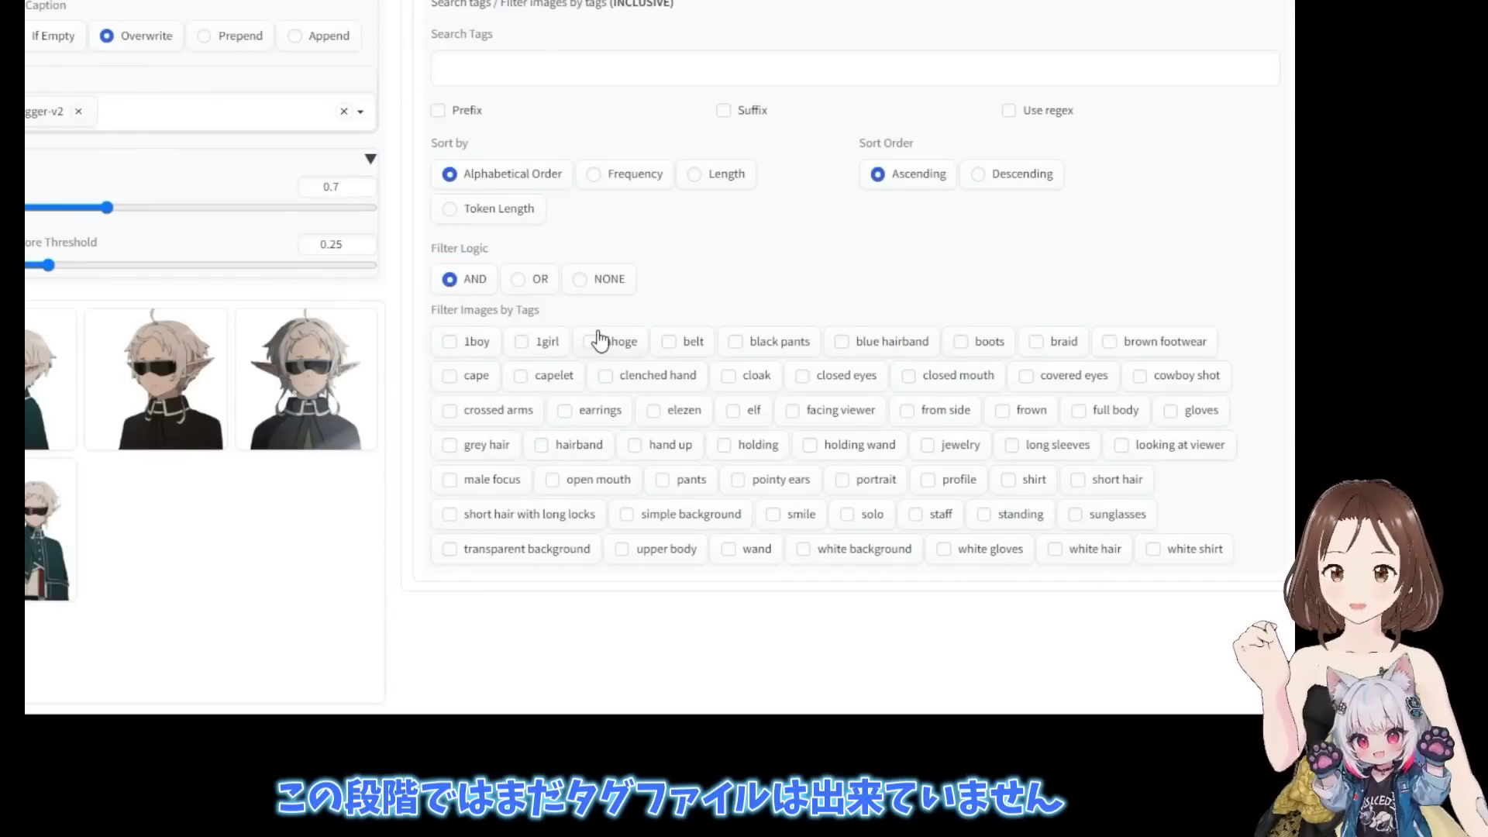
scroll(600, 341, "up", 1)
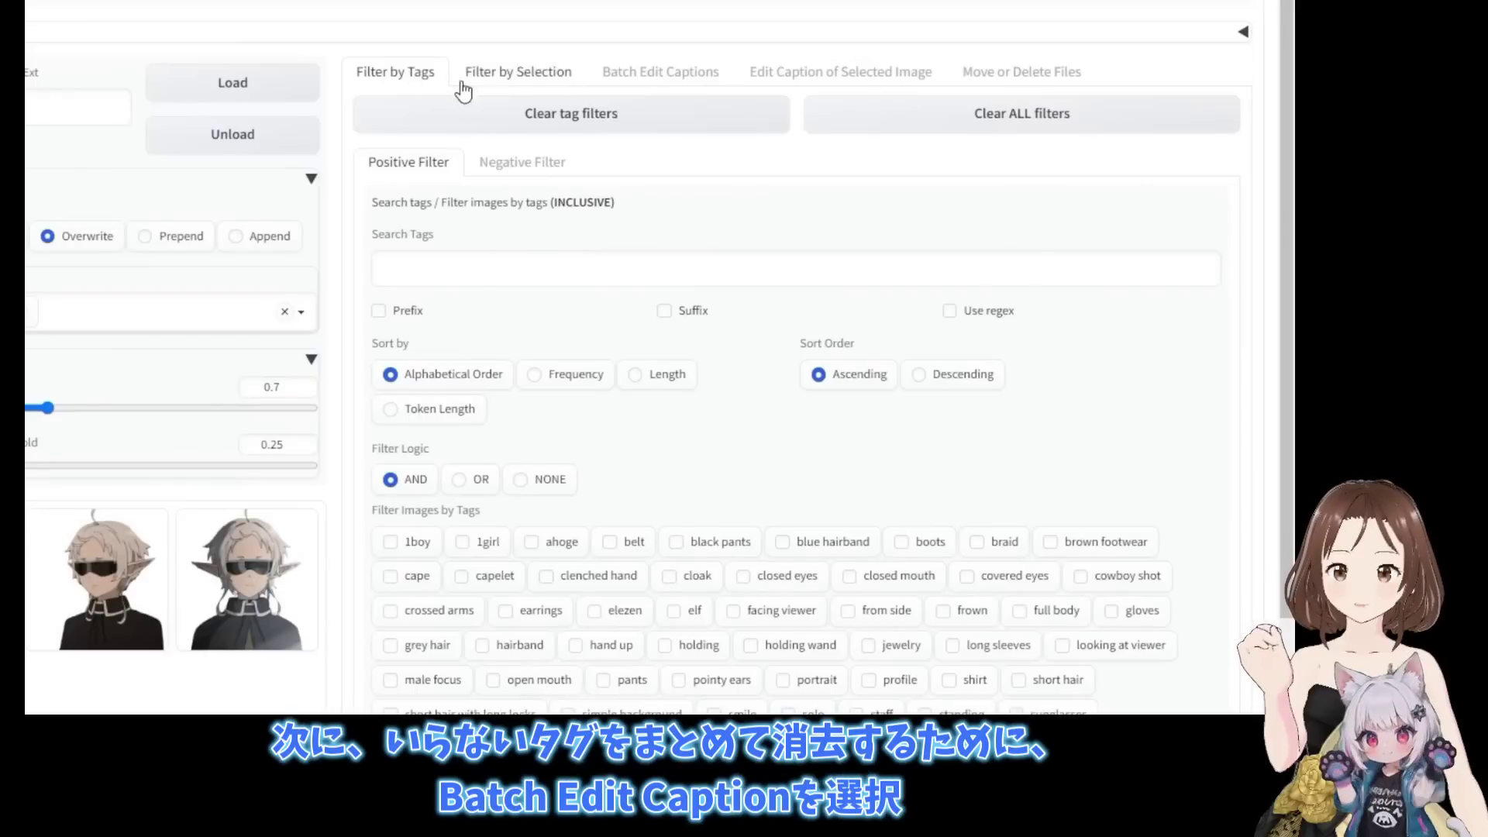
left_click(672, 85)
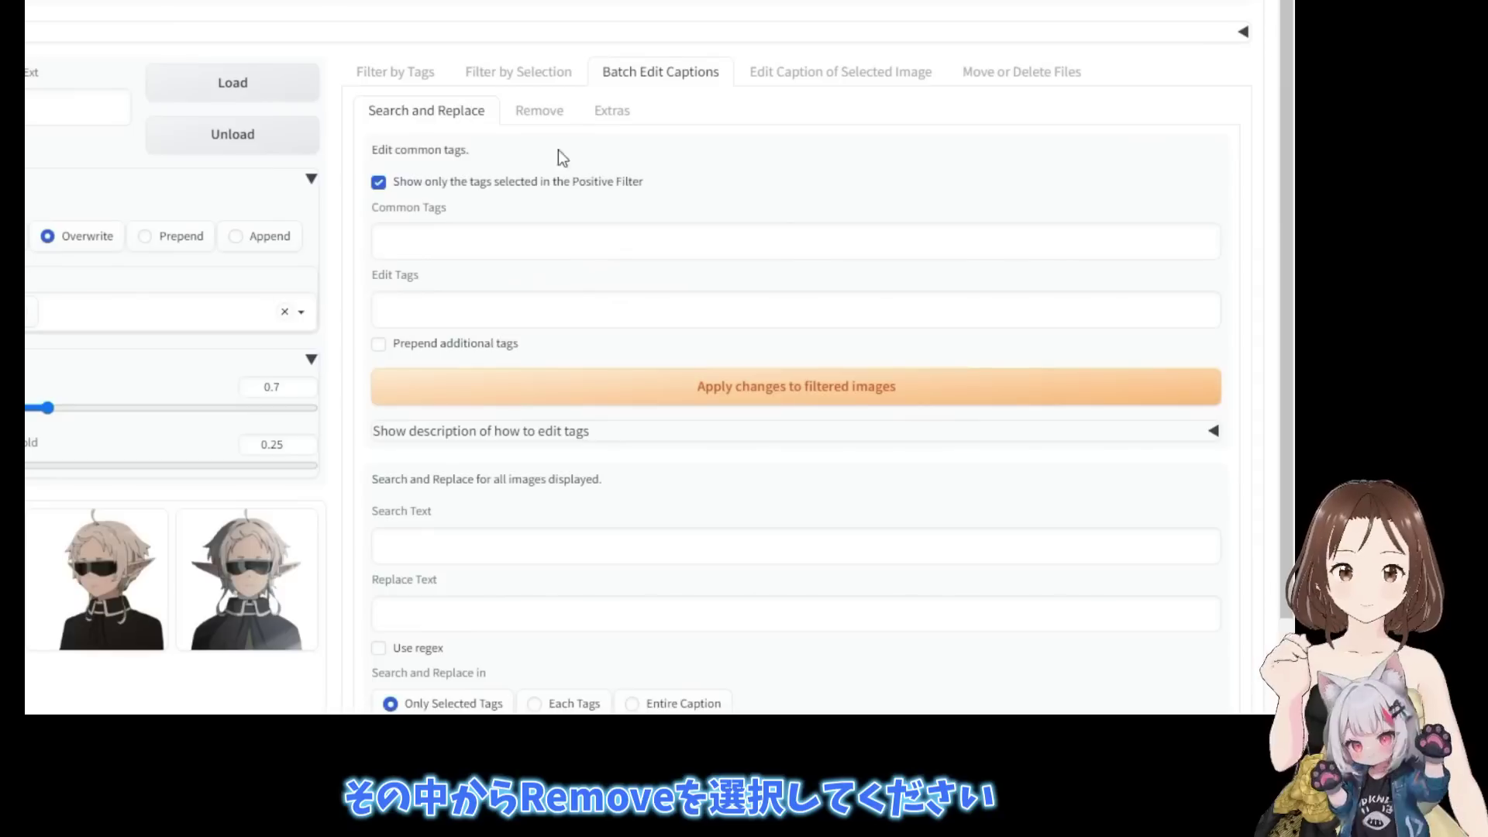
left_click(543, 114)
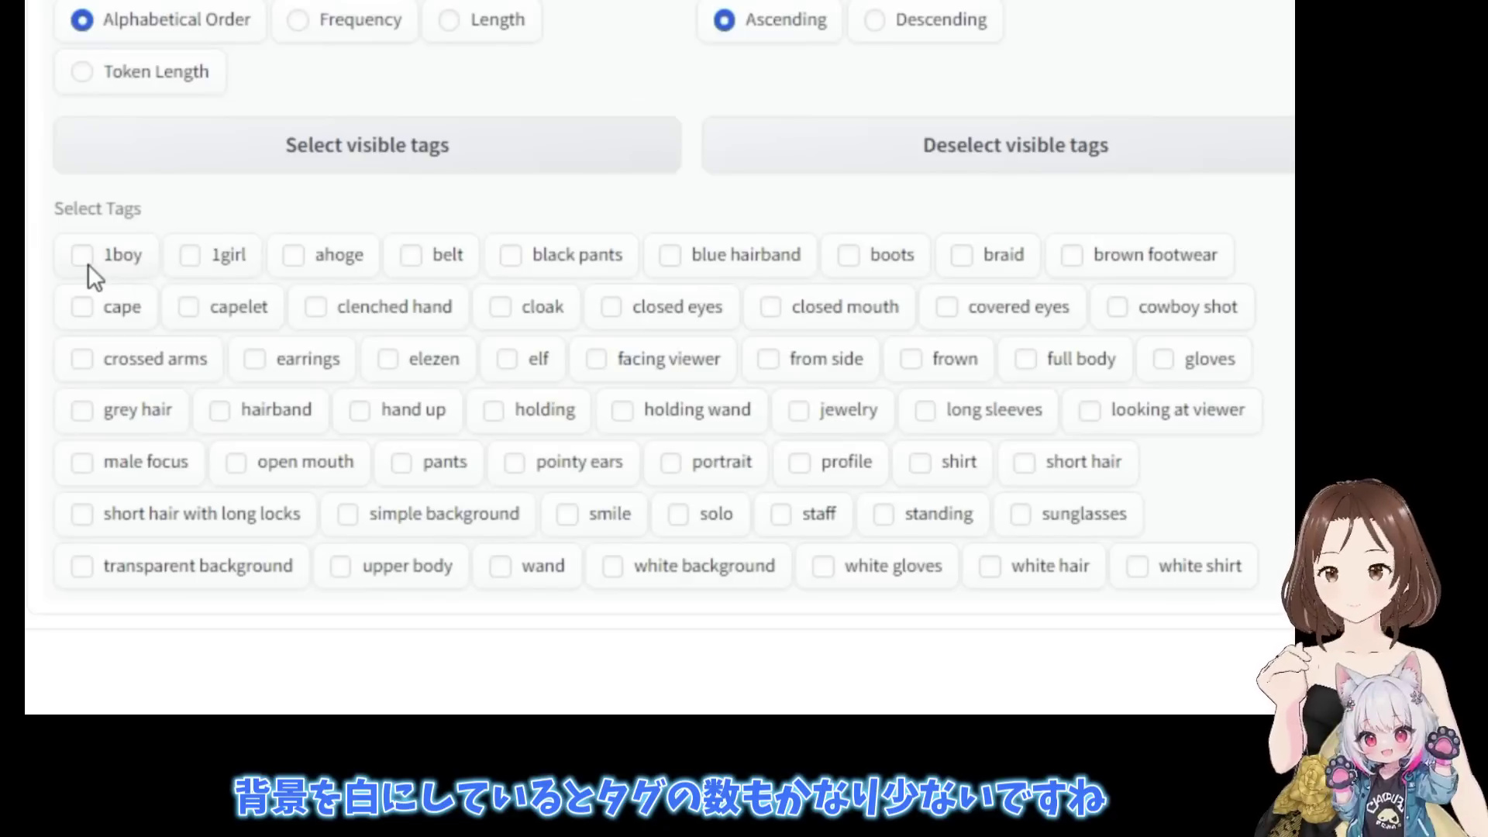
left_click(83, 257)
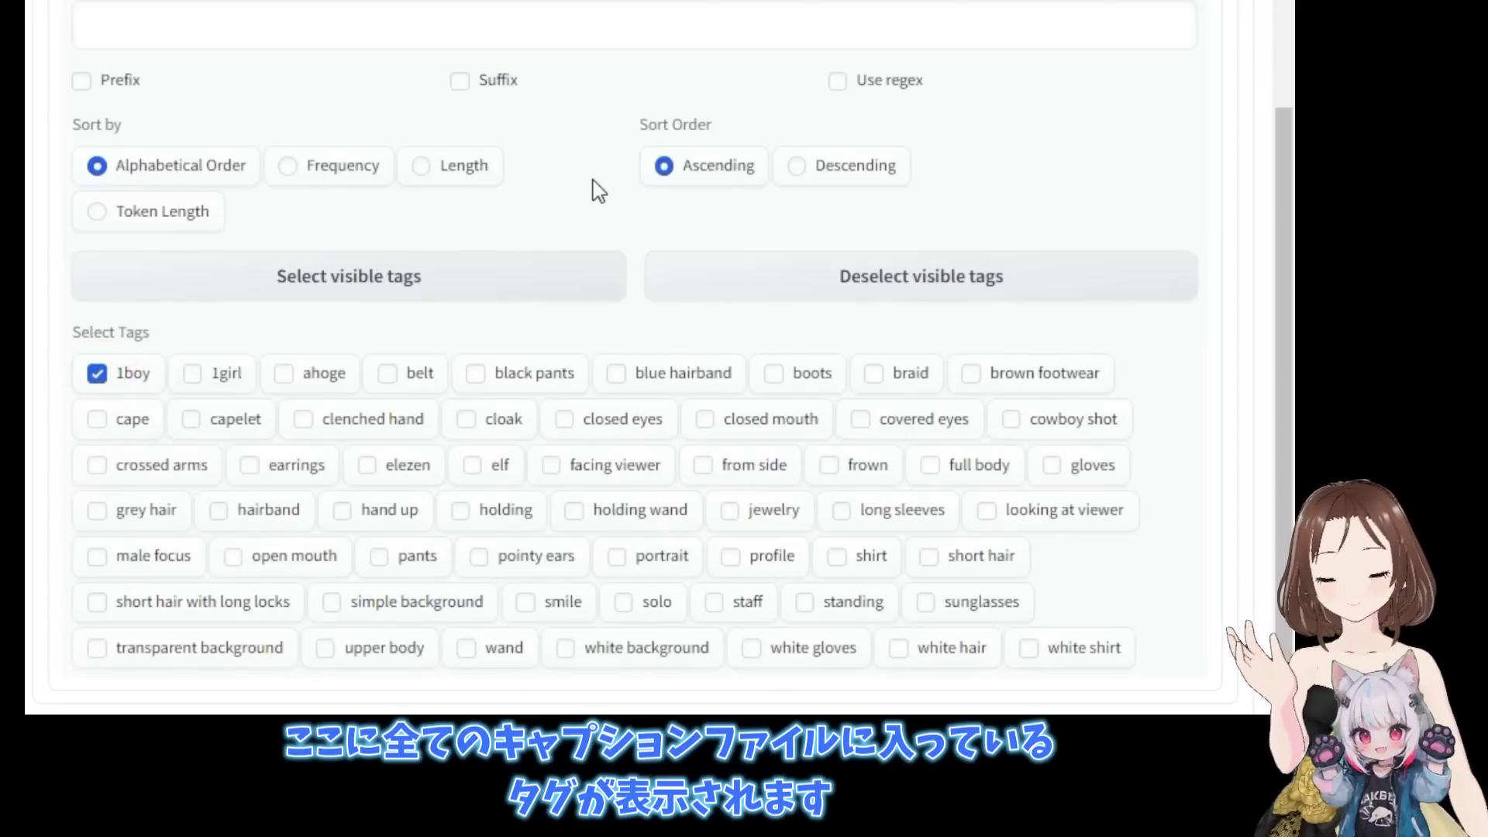
left_click(307, 169)
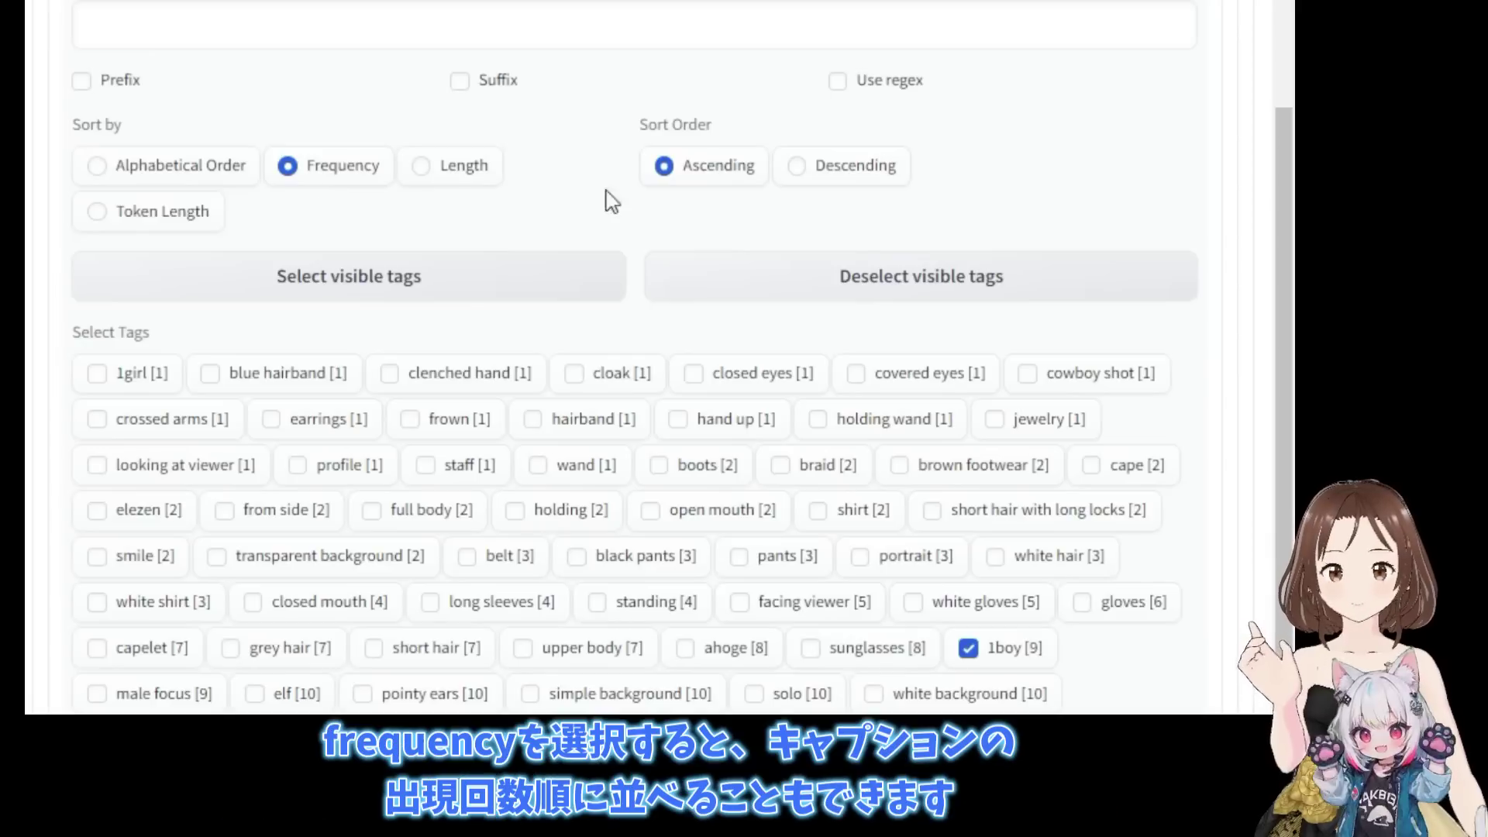
left_click(801, 169)
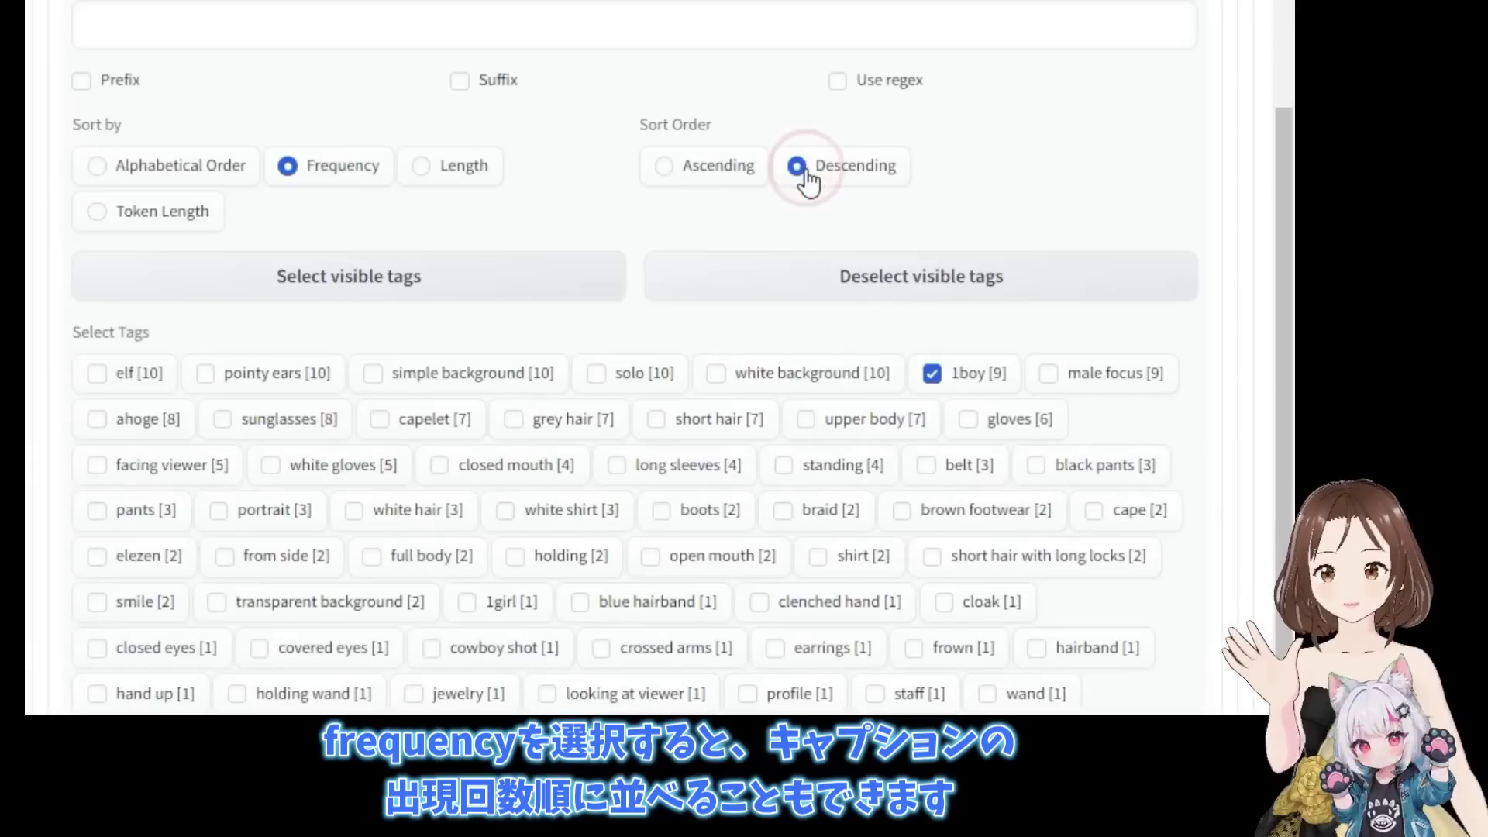
Step: Mark the tags elf, pointy ears, solo, male focus, ahoge, sunglasses, capelet, grey hair, short hair, upper body, gloves and facing viewer for removal
left_click(95, 378)
left_click(205, 377)
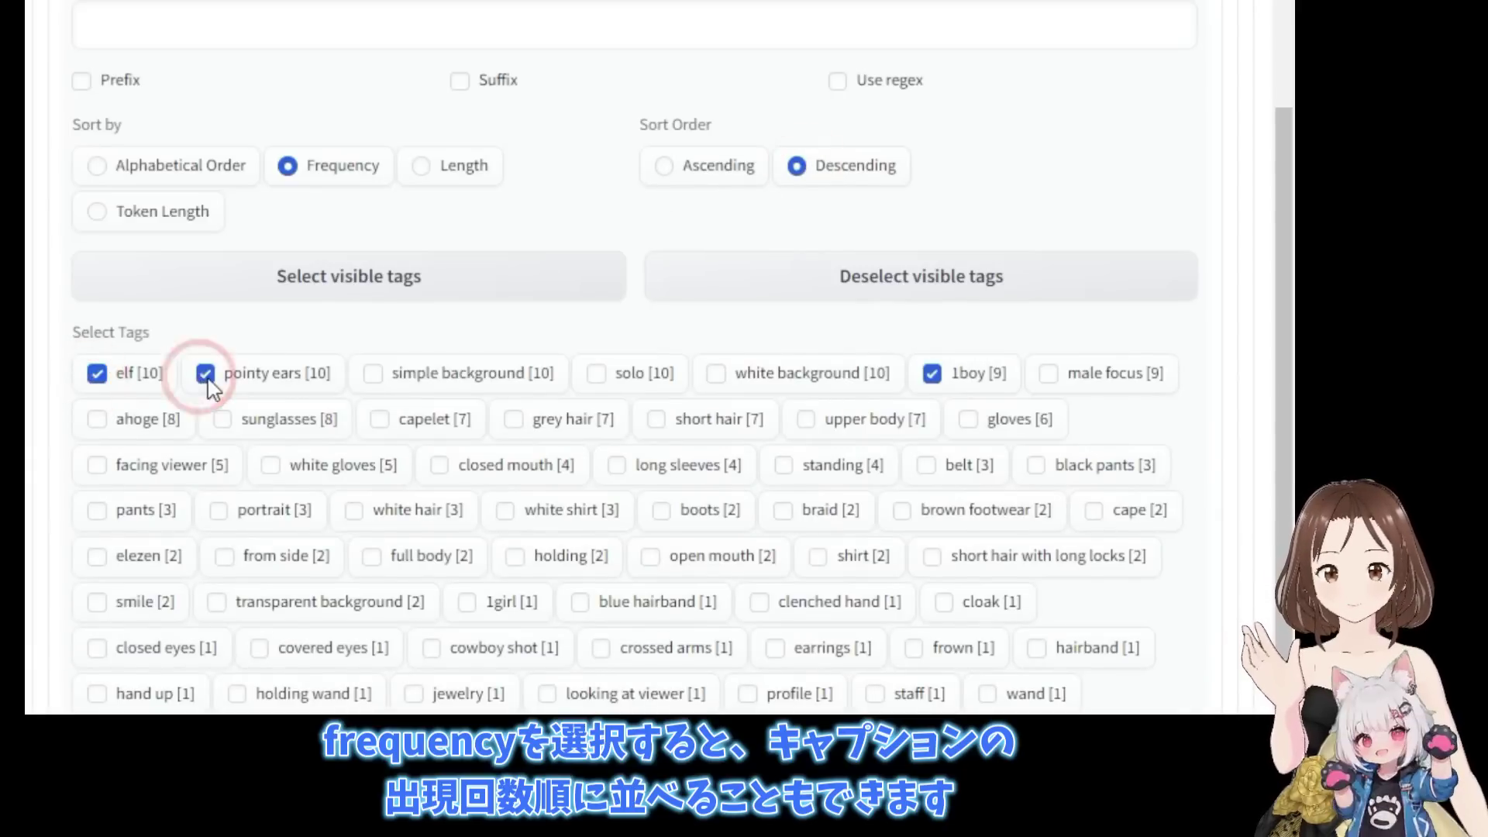
left_click(597, 377)
left_click(1048, 374)
left_click(96, 419)
left_click(222, 419)
left_click(380, 419)
left_click(513, 419)
left_click(656, 419)
left_click(807, 419)
left_click(968, 420)
left_click(96, 465)
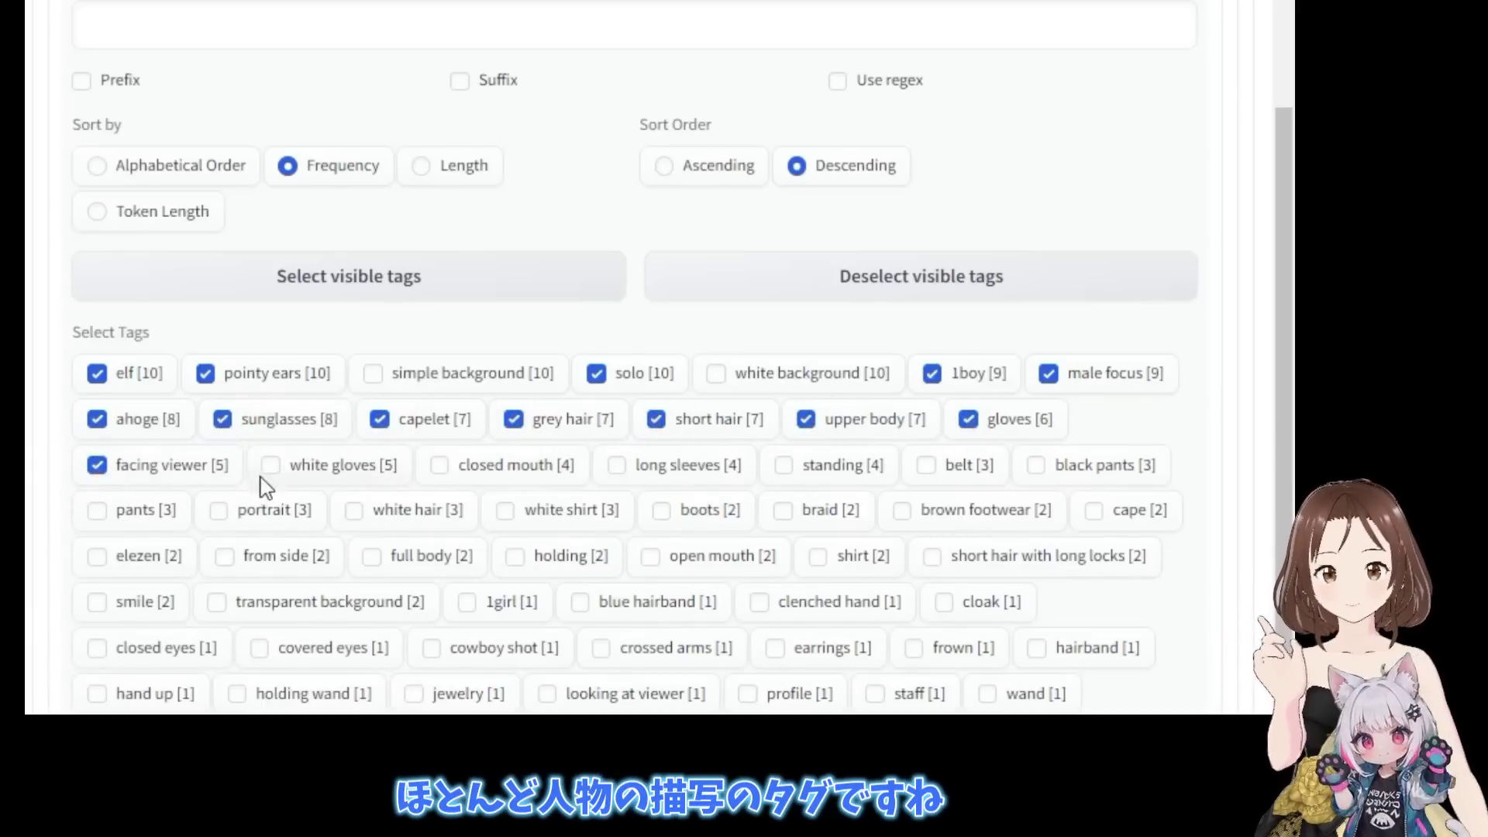
Step: Mark the tags white gloves, closed mouth, long sleeves, standing, belt, black pants and pants for removal
left_click(270, 466)
left_click(439, 465)
left_click(617, 465)
left_click(783, 465)
left_click(927, 465)
left_click(1037, 465)
left_click(96, 510)
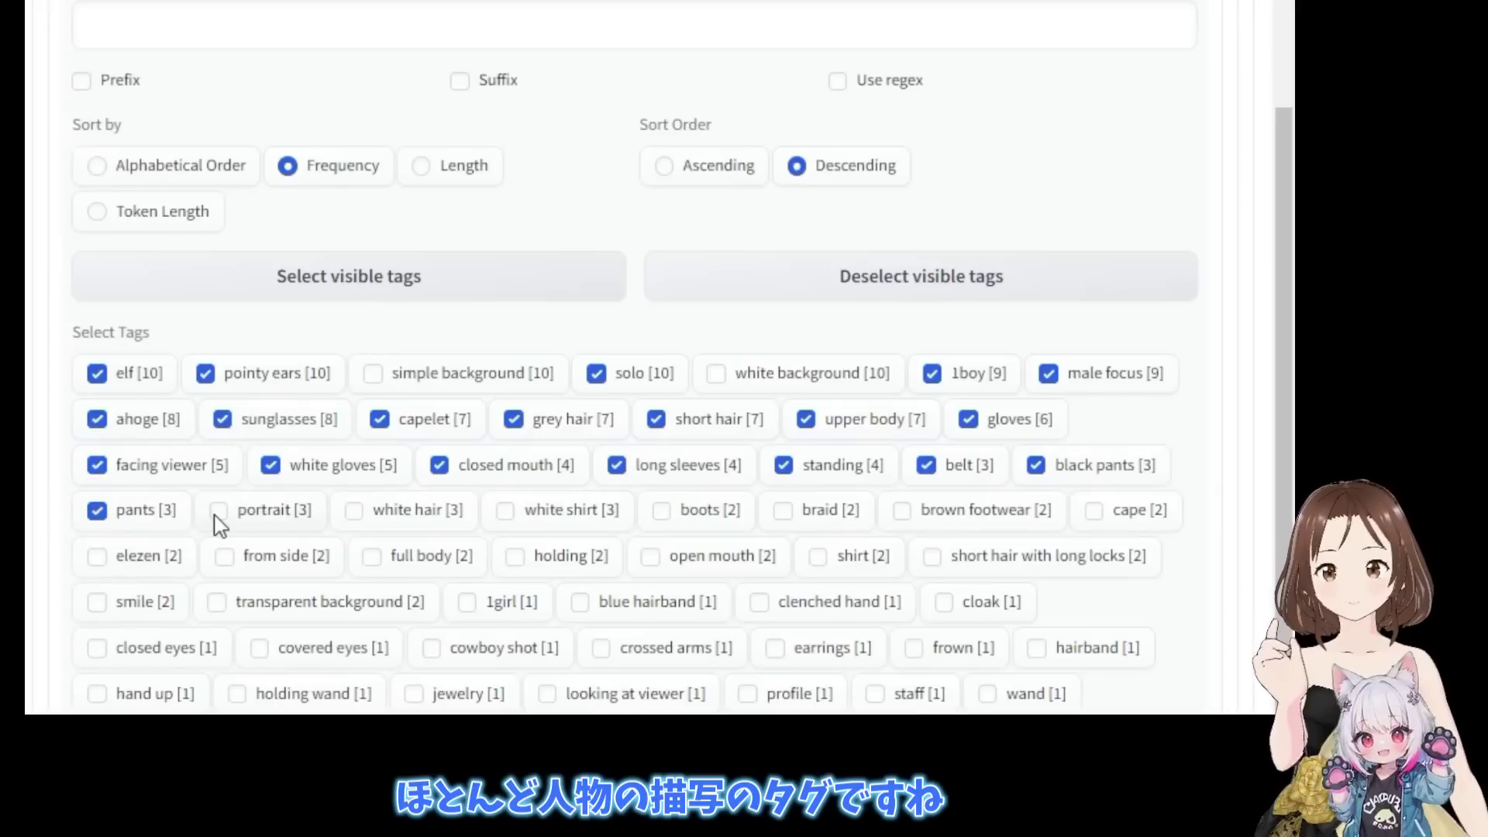
Step: Mark all other tags except simple background and white background, and remove the selected tags from the displayed images
left_click(218, 510)
left_click(354, 510)
left_click(505, 510)
left_click(784, 510)
left_click(902, 510)
left_click(1094, 510)
left_click(224, 556)
left_click(371, 555)
left_click(515, 556)
left_click(650, 556)
left_click(818, 555)
left_click(931, 556)
left_click(944, 602)
left_click(579, 602)
left_click(467, 603)
left_click(217, 602)
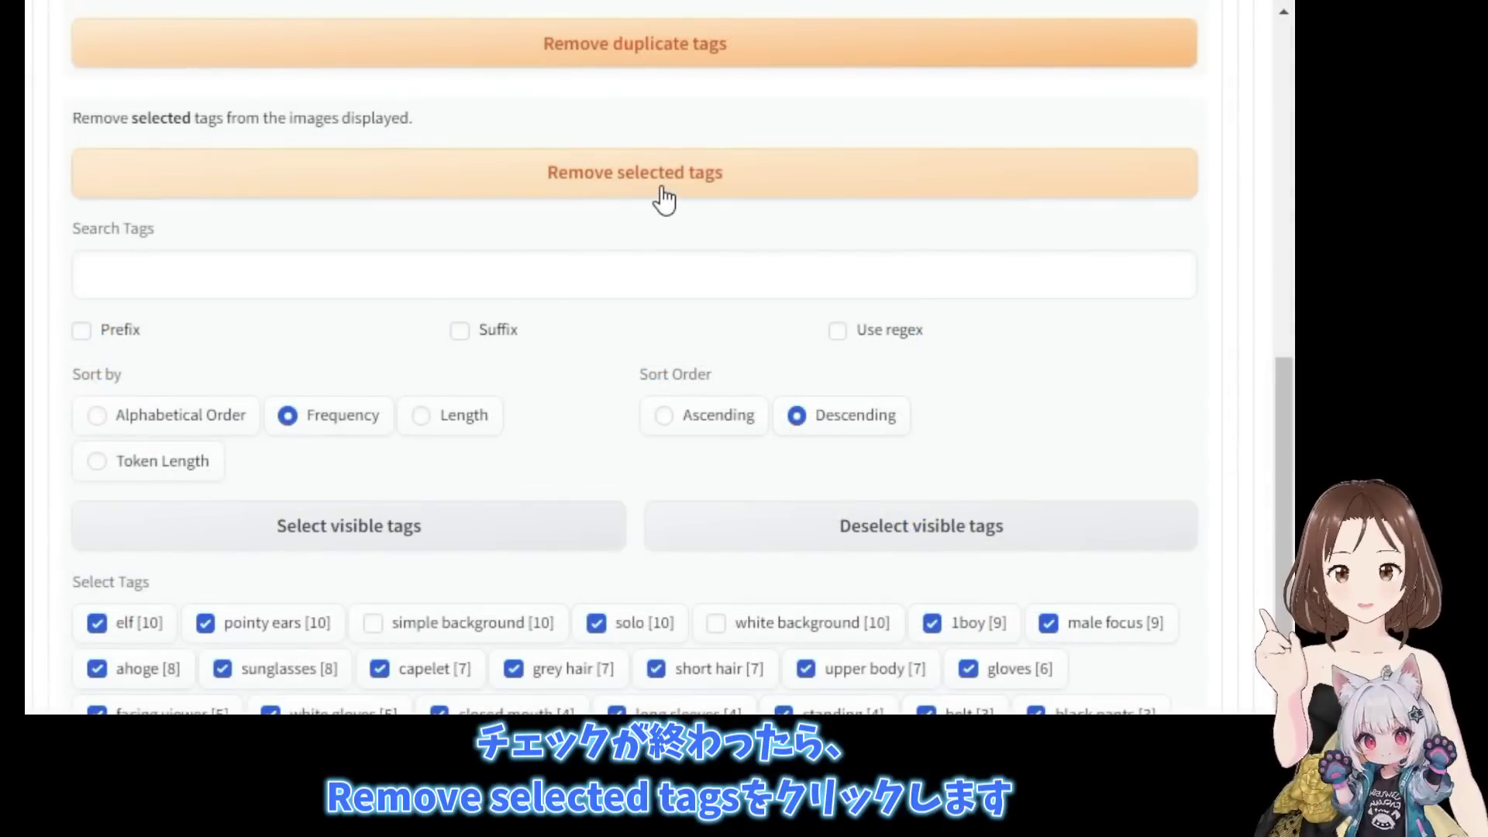
left_click(663, 198)
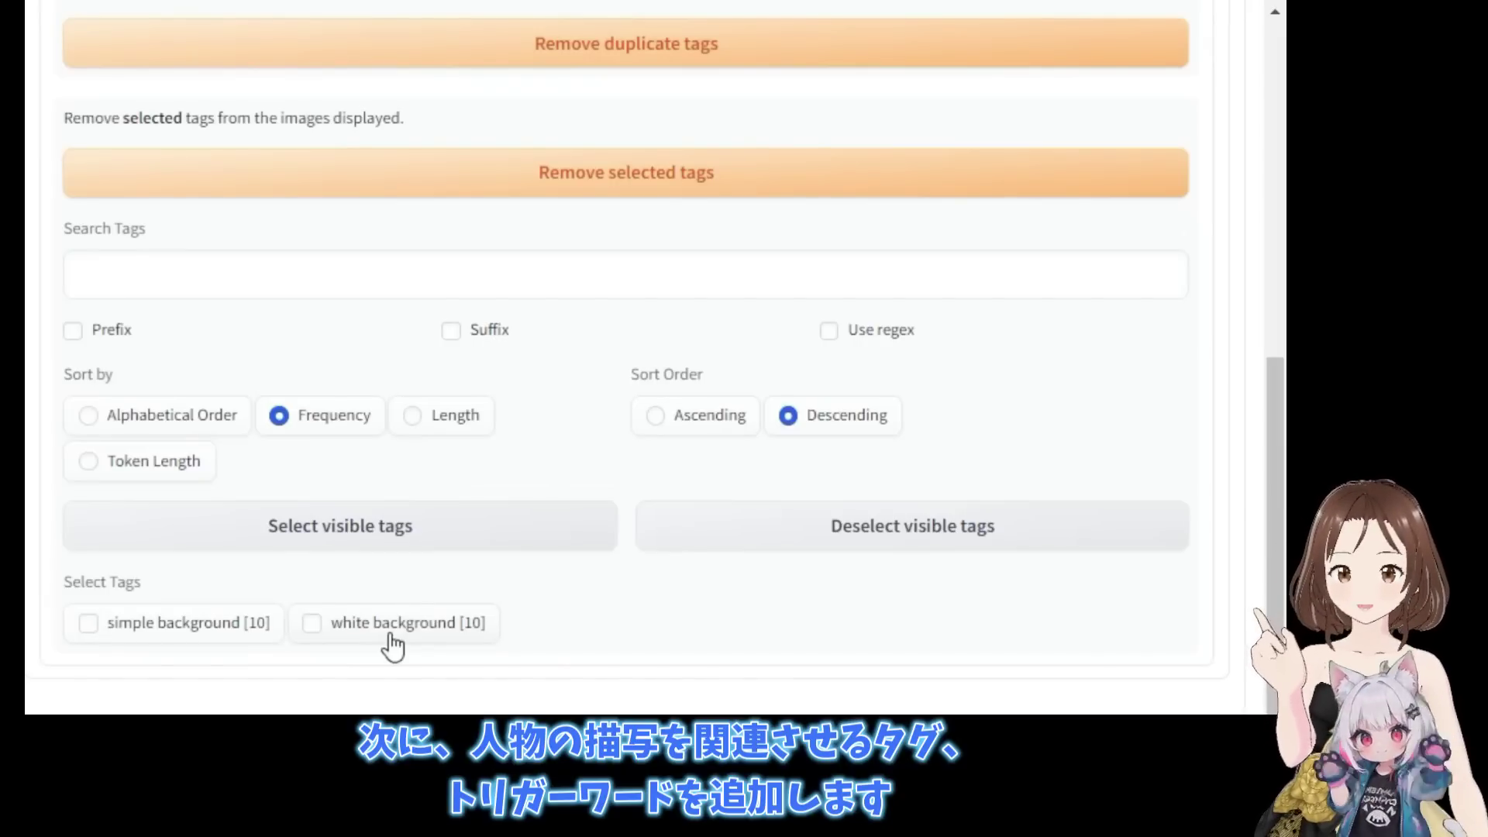
Step: Add the trigger word fitts to the captions of all images with Search and Replace, prepending it before the existing tags
scroll(394, 644, "up", 3)
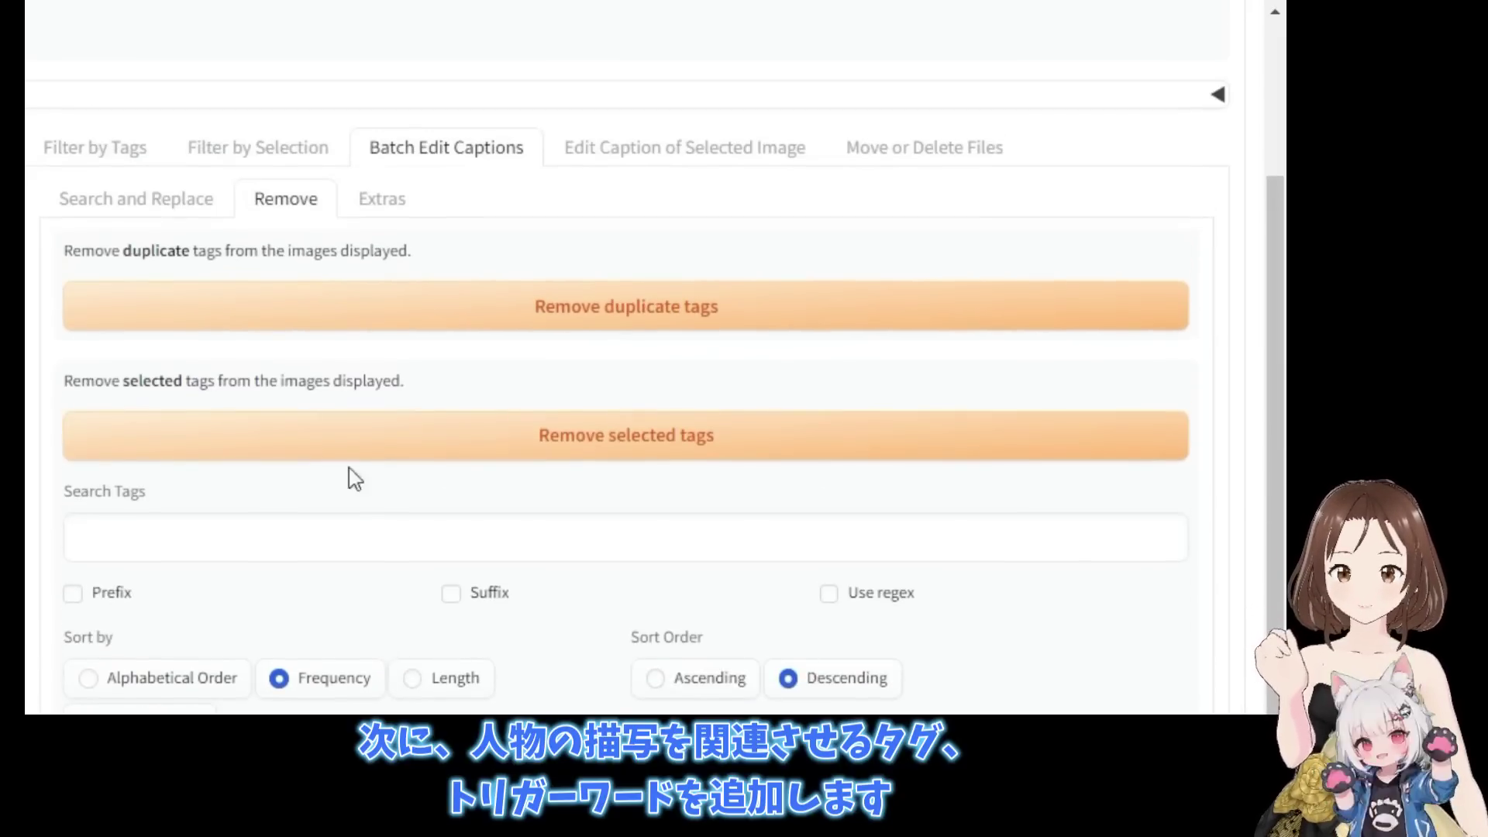
left_click(116, 201)
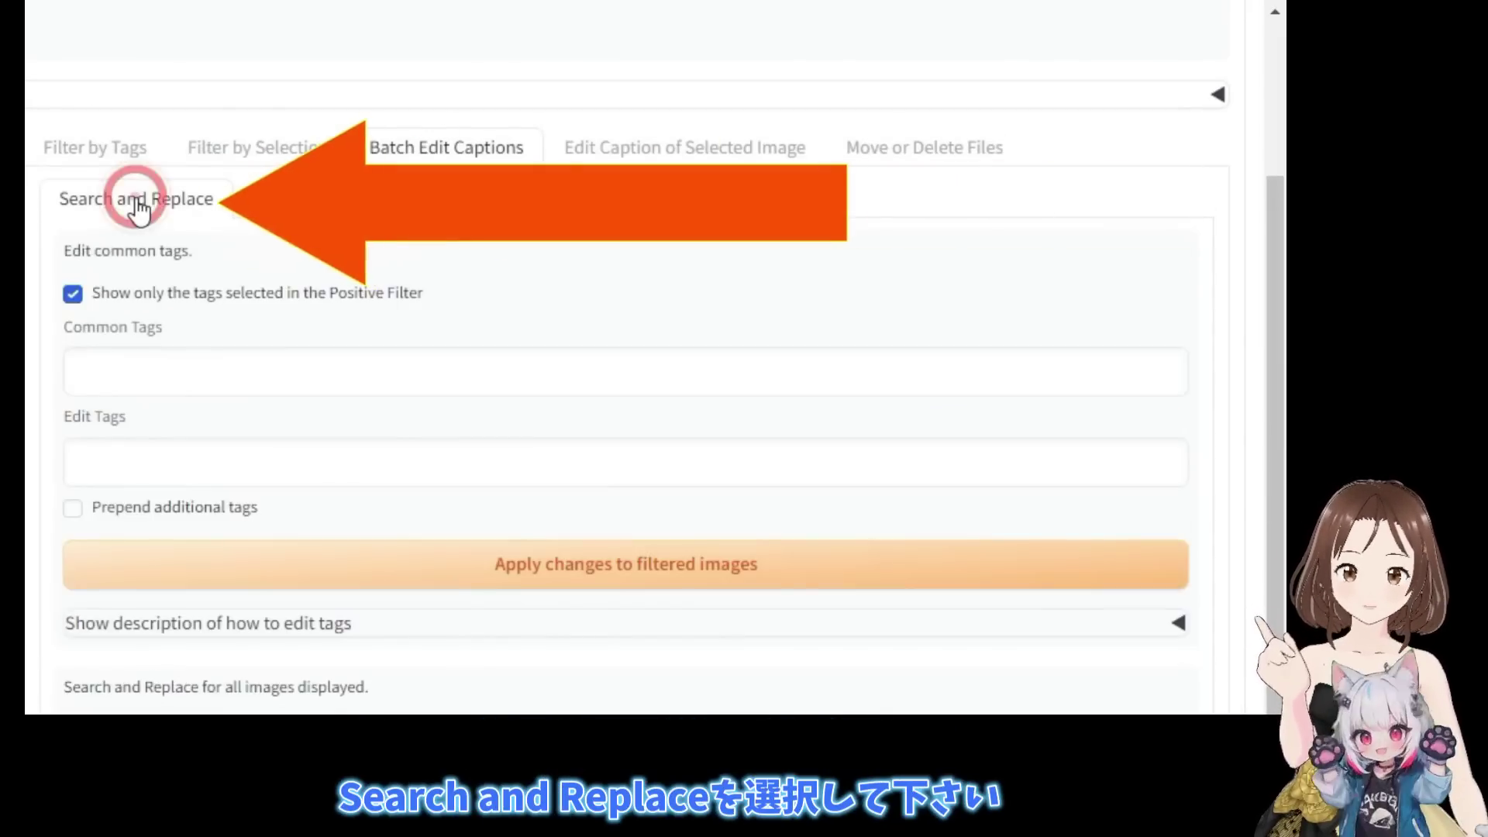
left_click(161, 464)
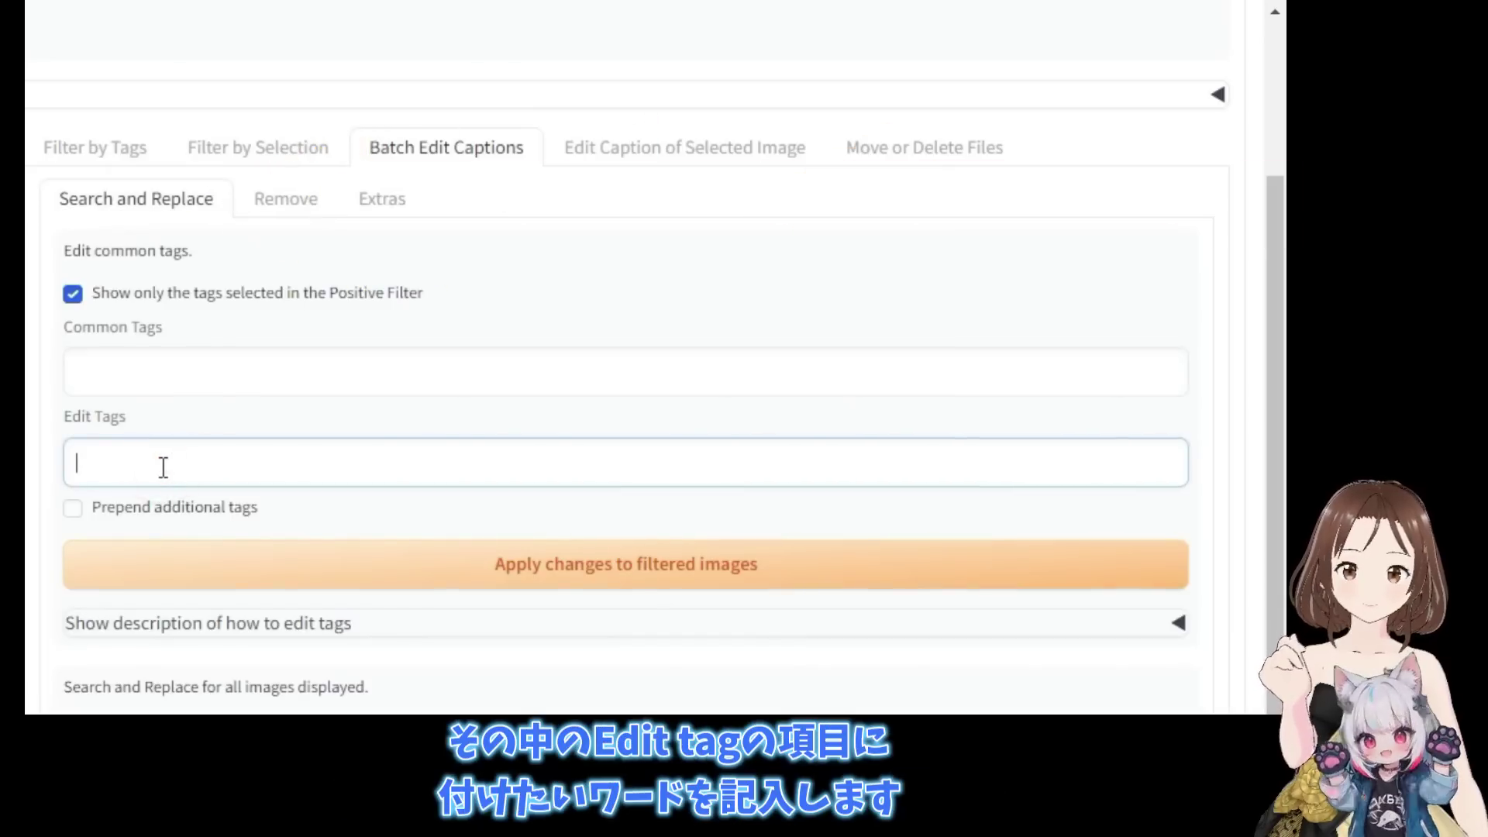
type("fitts")
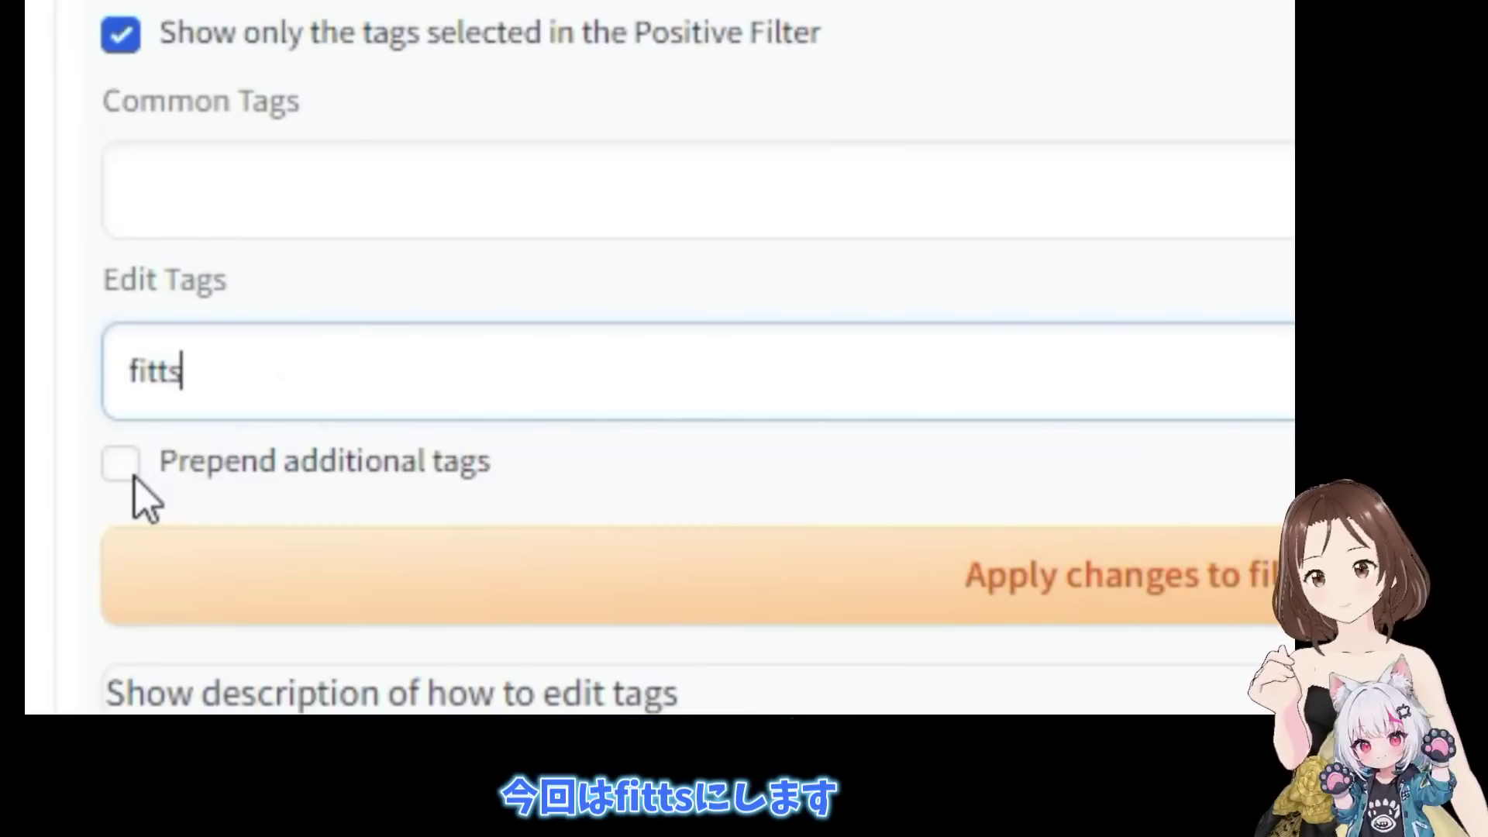
left_click(135, 475)
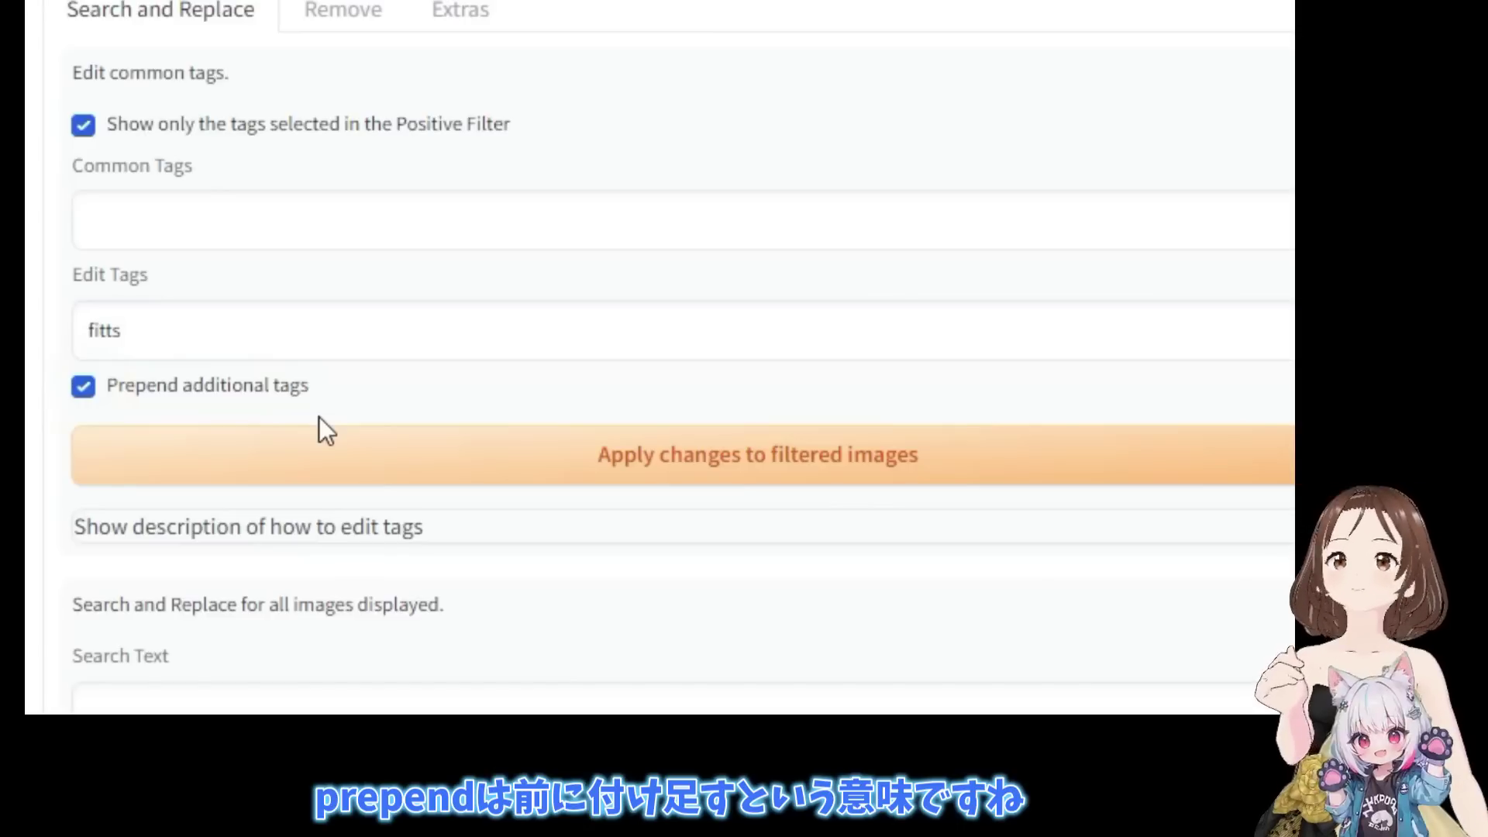
left_click(665, 465)
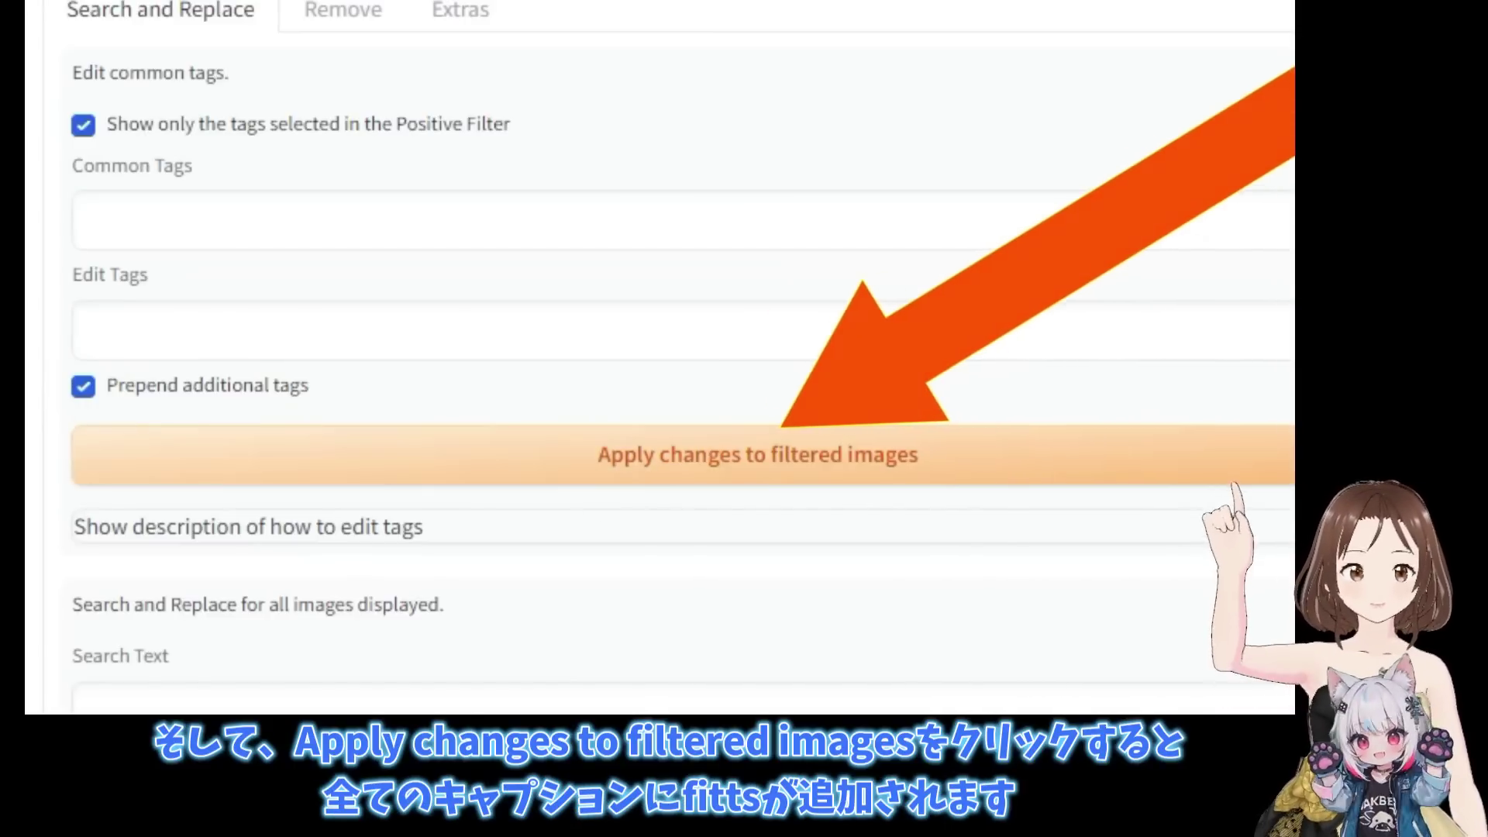
Step: Check the caption of a single selected image and save all caption changes to the dataset folder
scroll(658, 348, "down", 1)
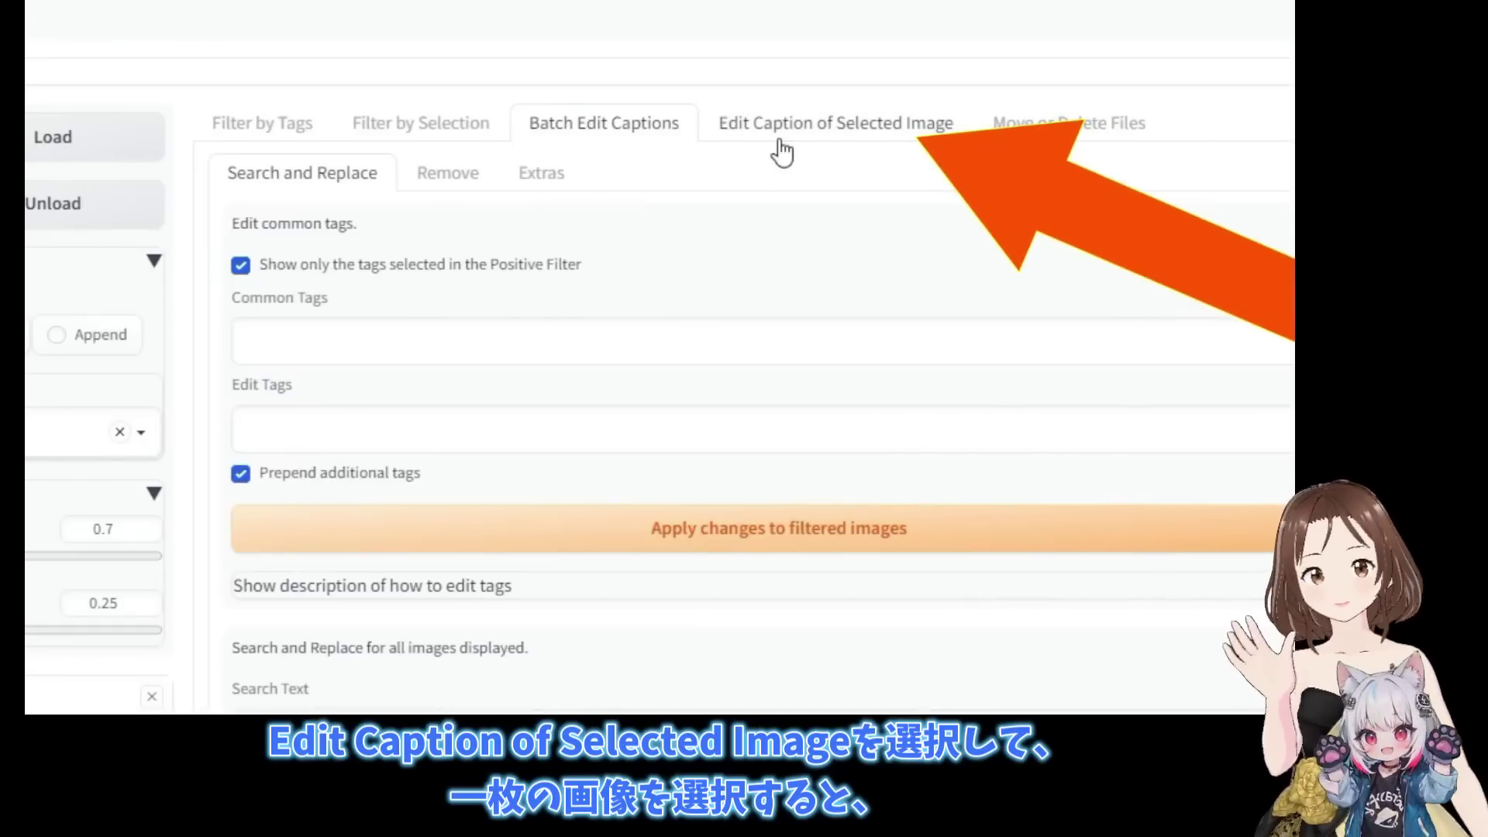
left_click(787, 145)
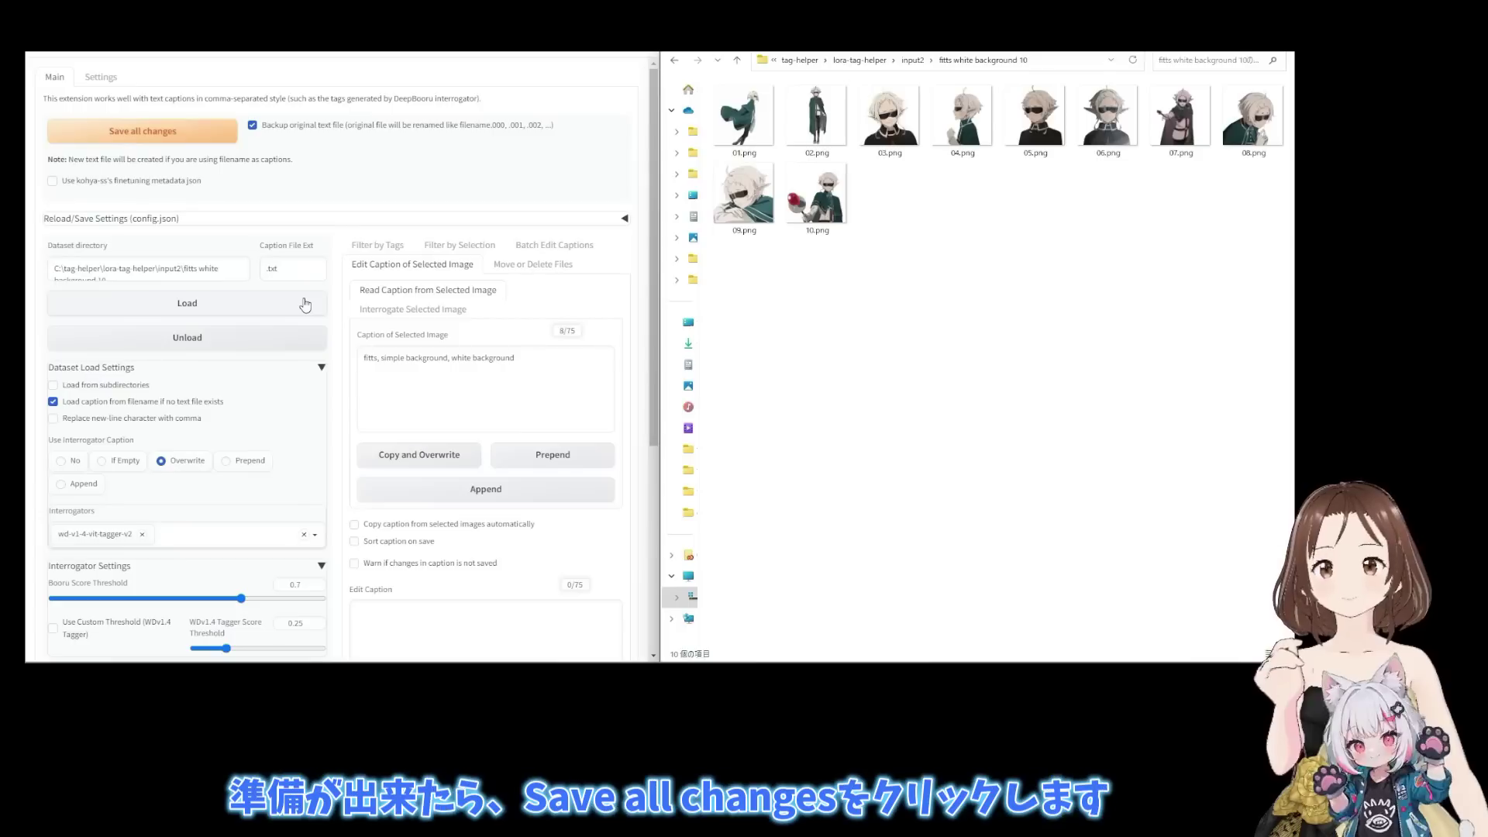
left_click(135, 141)
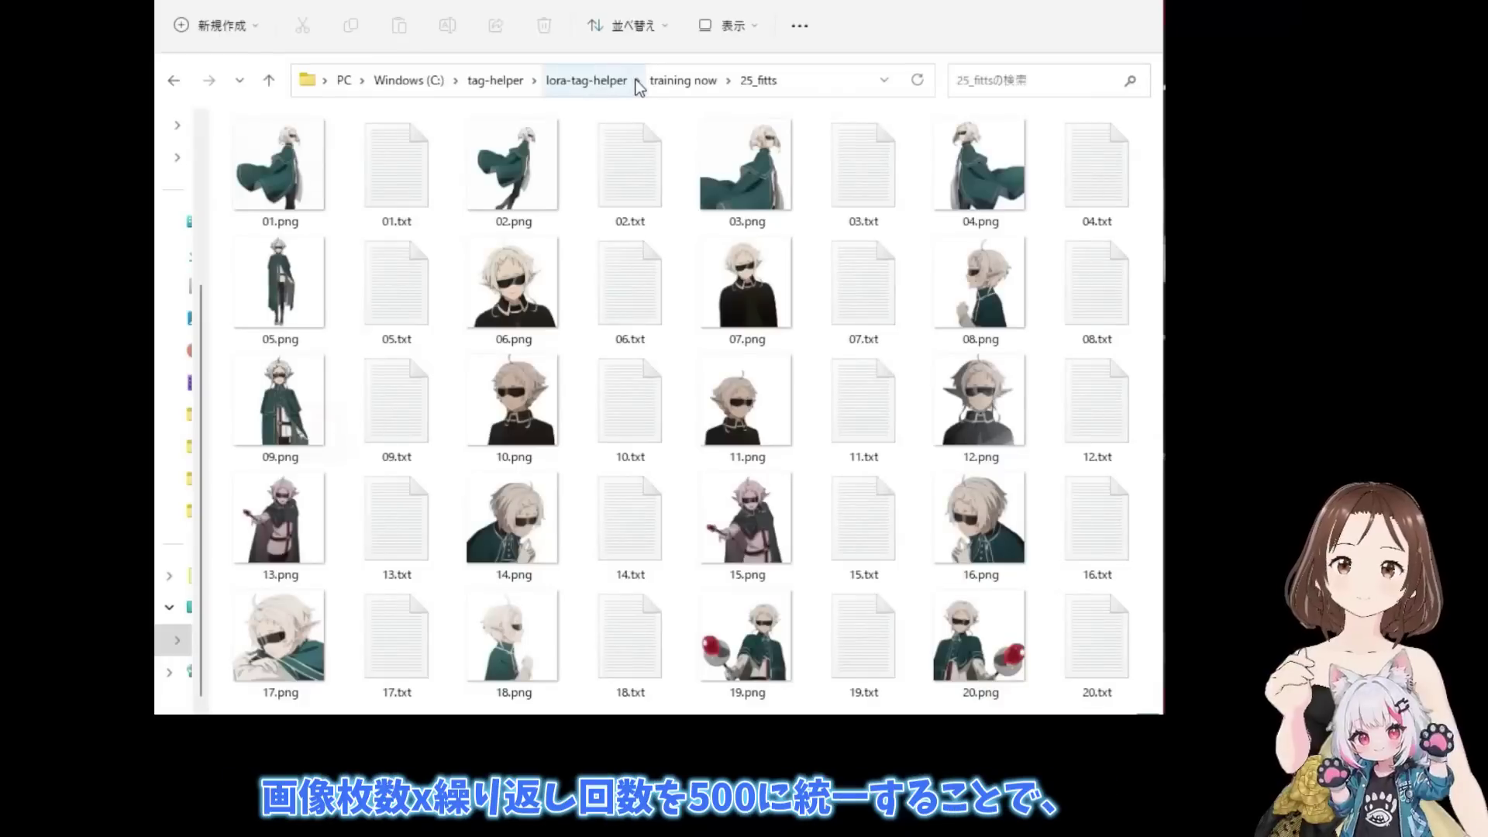
Step: Go up from 25_fitts to the training now folder and open the 50_fitts folder to view its contents
left_click(655, 80)
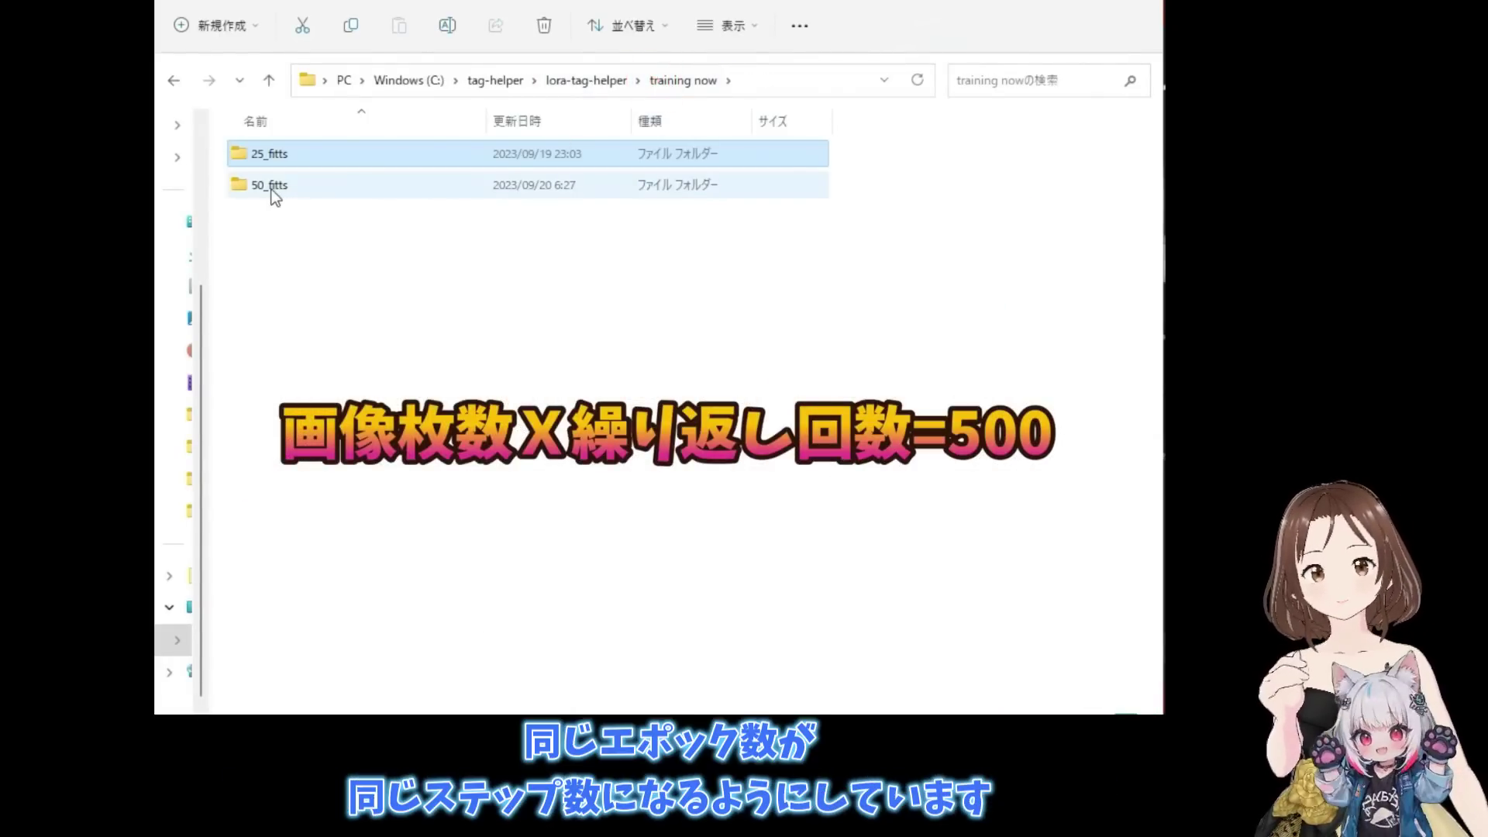
double_click(271, 190)
left_click(271, 193)
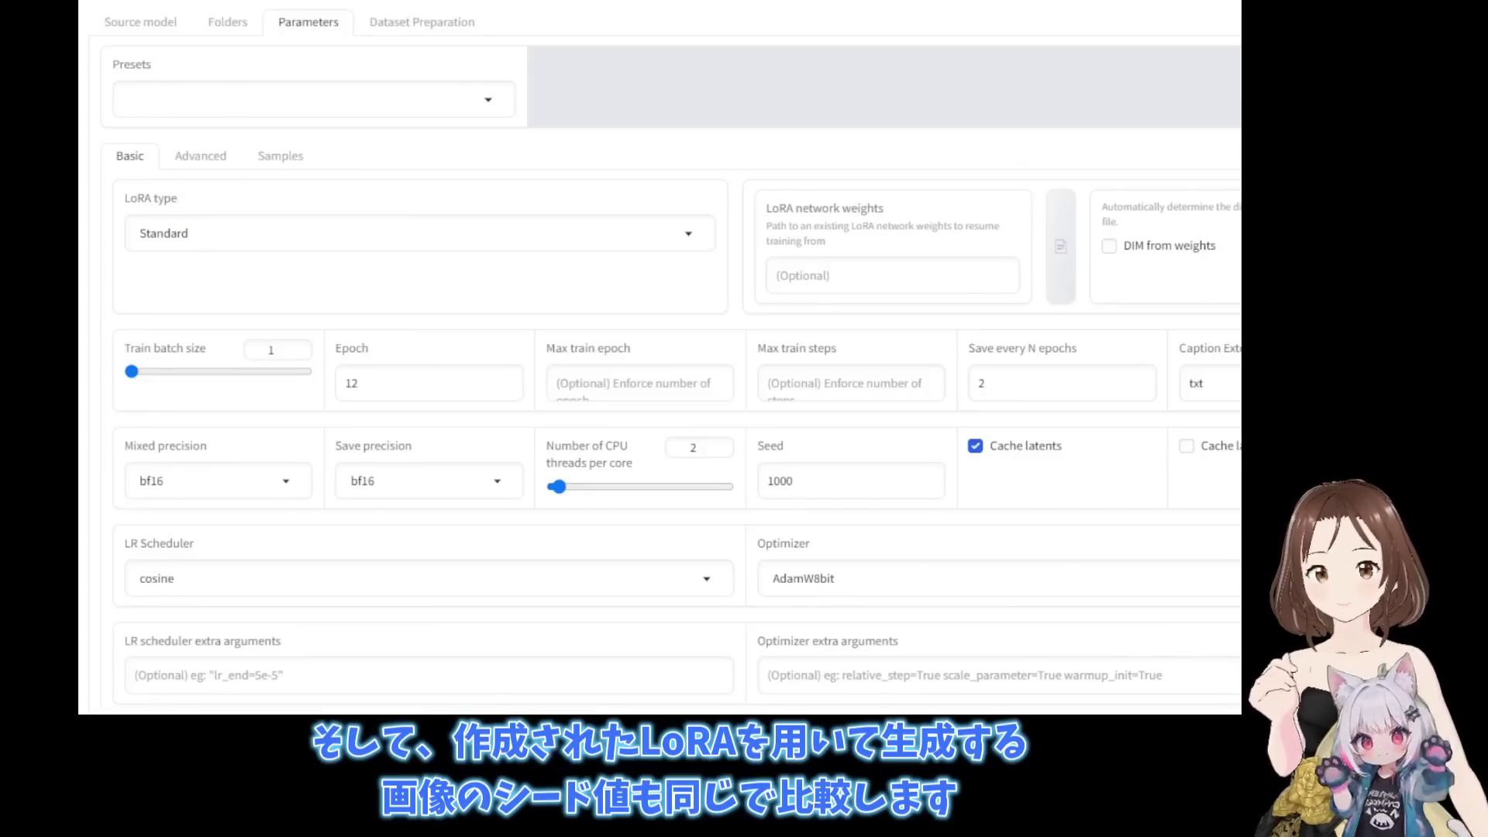
Step: Open the advanced LoRA training parameters in the training interface
left_click(217, 164)
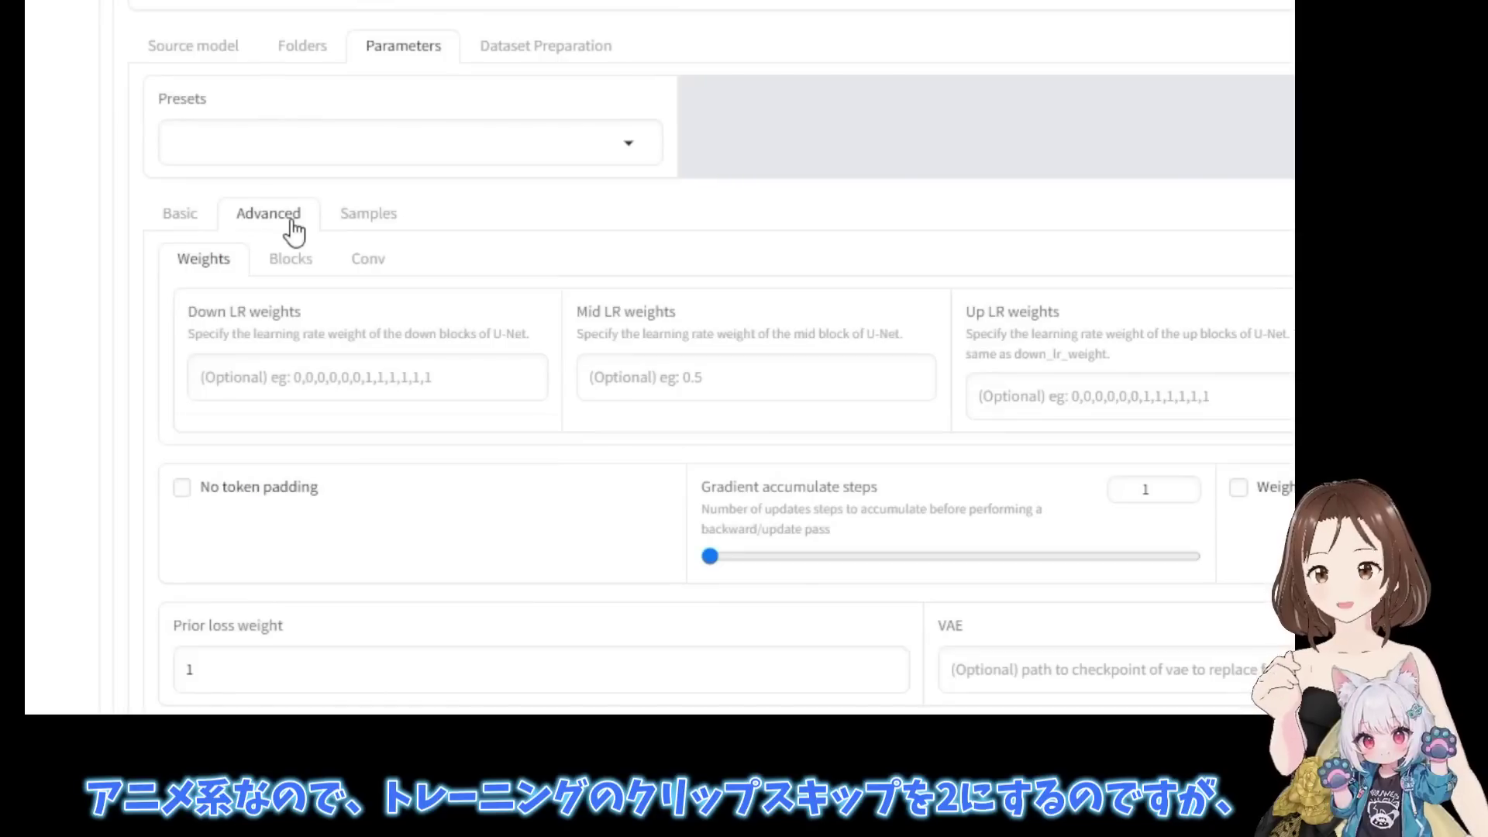